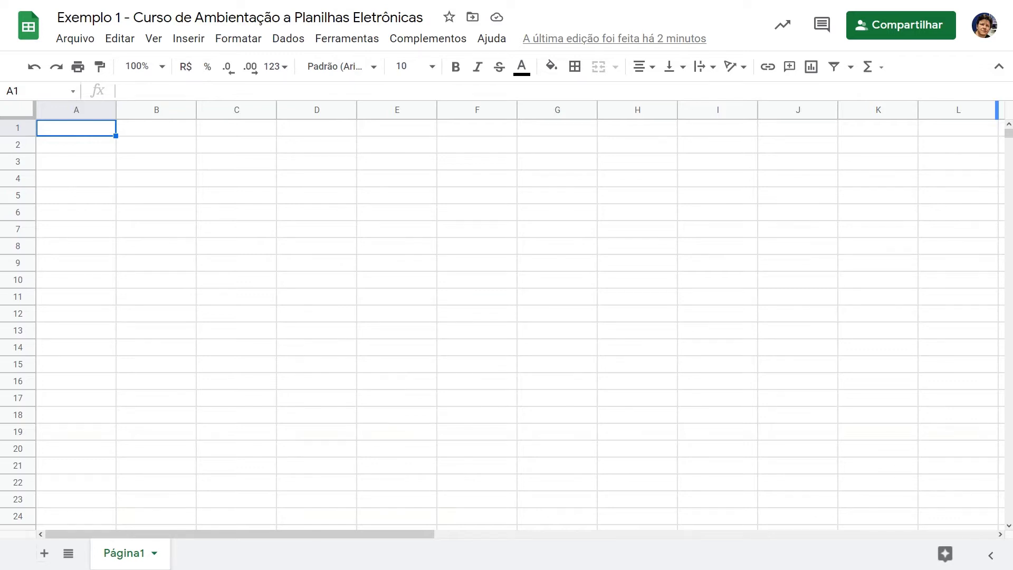
Step: Jump to the sheet's last cell, select column Z and row 1000, then return to A1
key(ctrl+End)
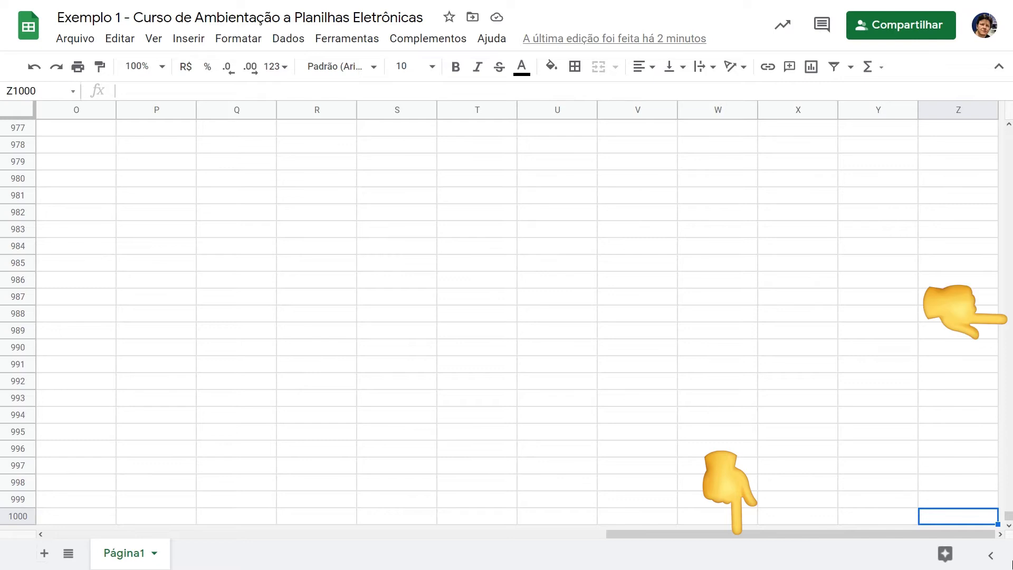
key(ctrl+space)
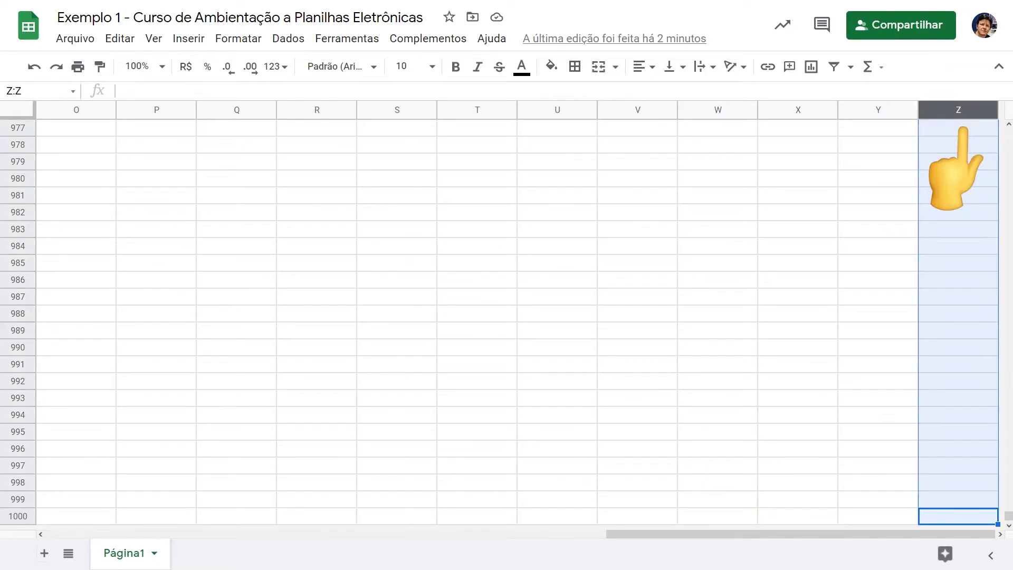
key(shift+space)
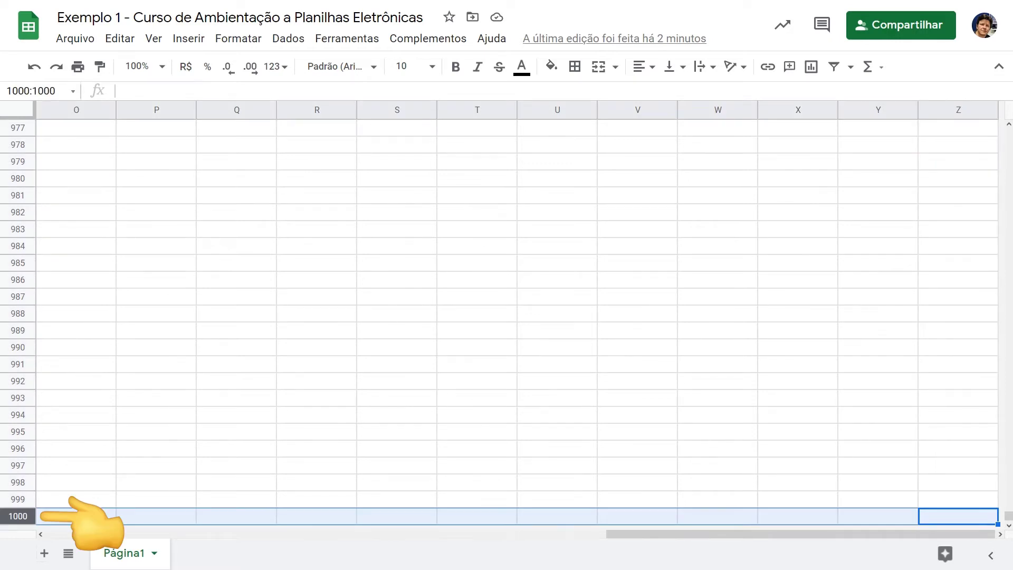
key(ctrl+Home)
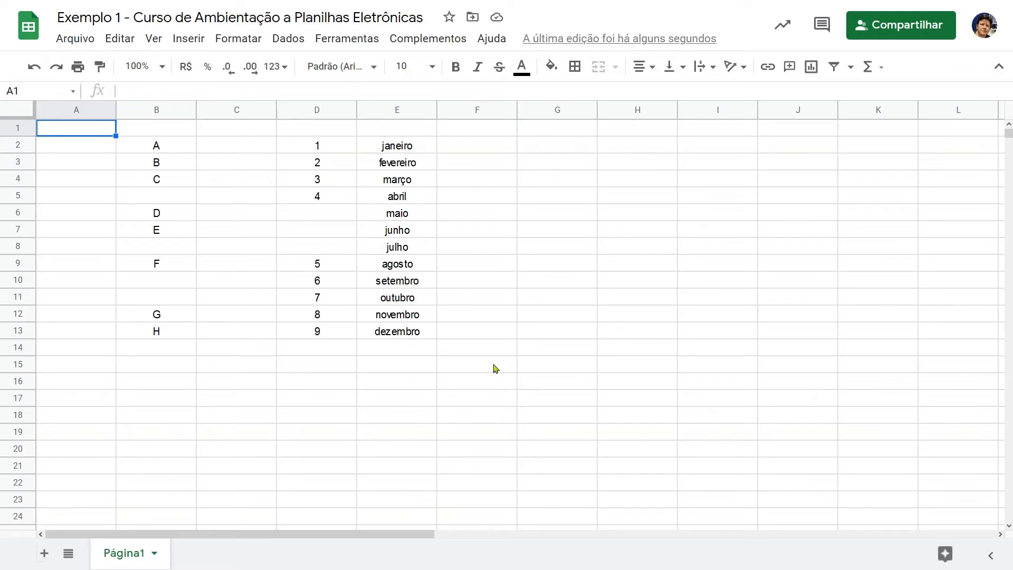
Step: Select column B, then extend from D2 over the numbers to select the whole column D
click(158, 112)
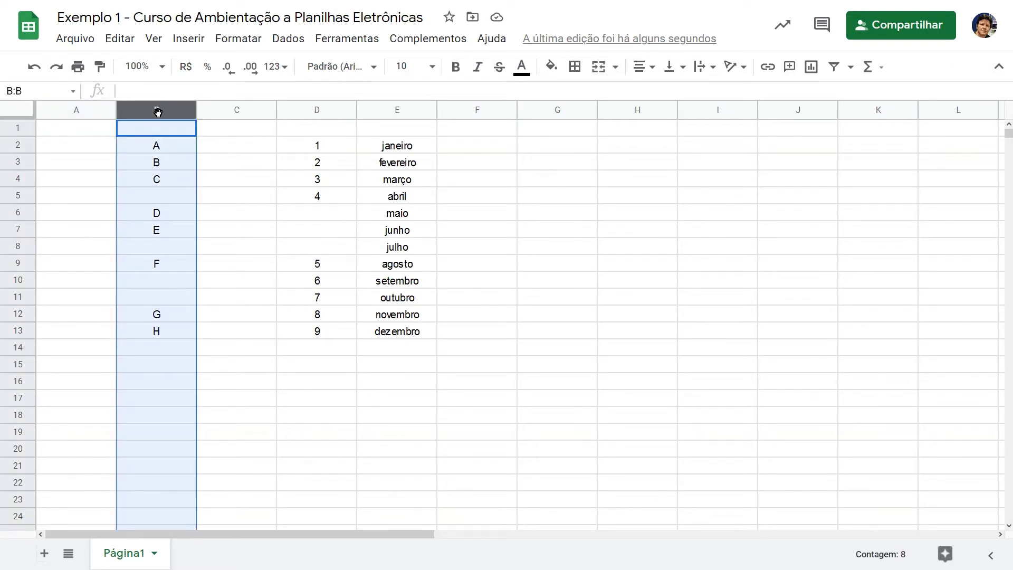
click(339, 150)
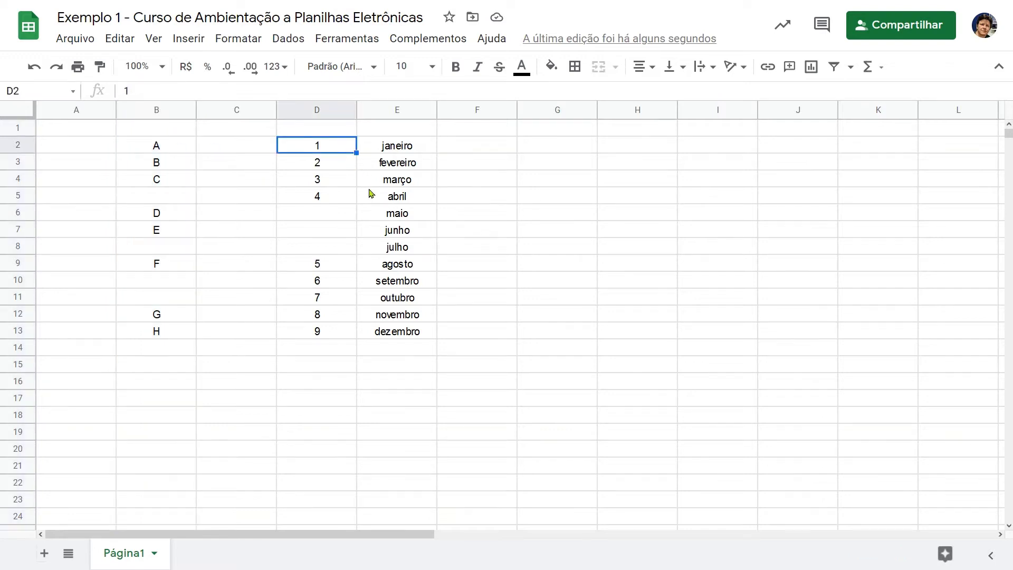
key(ctrl+space)
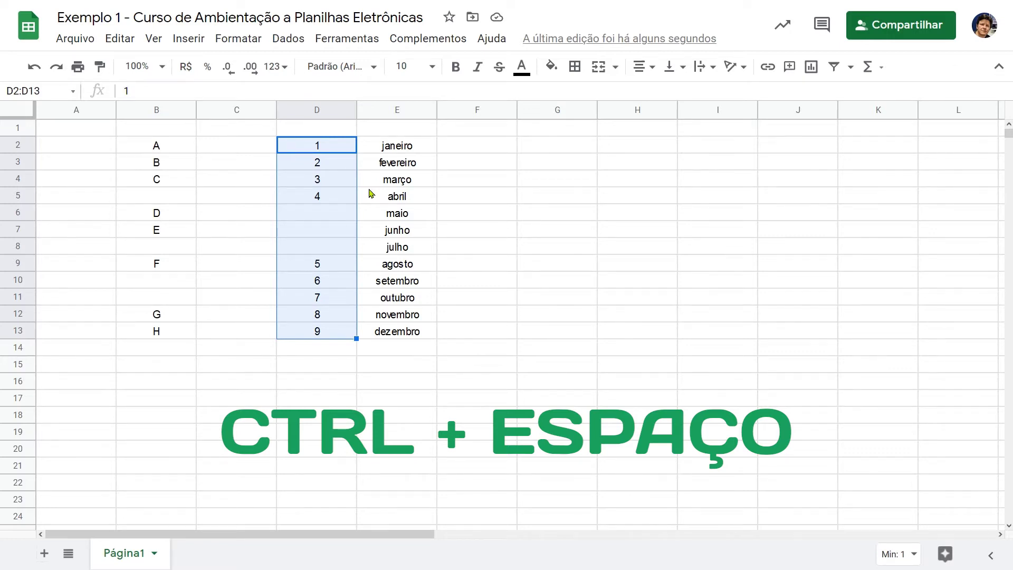
key(ctrl+space)
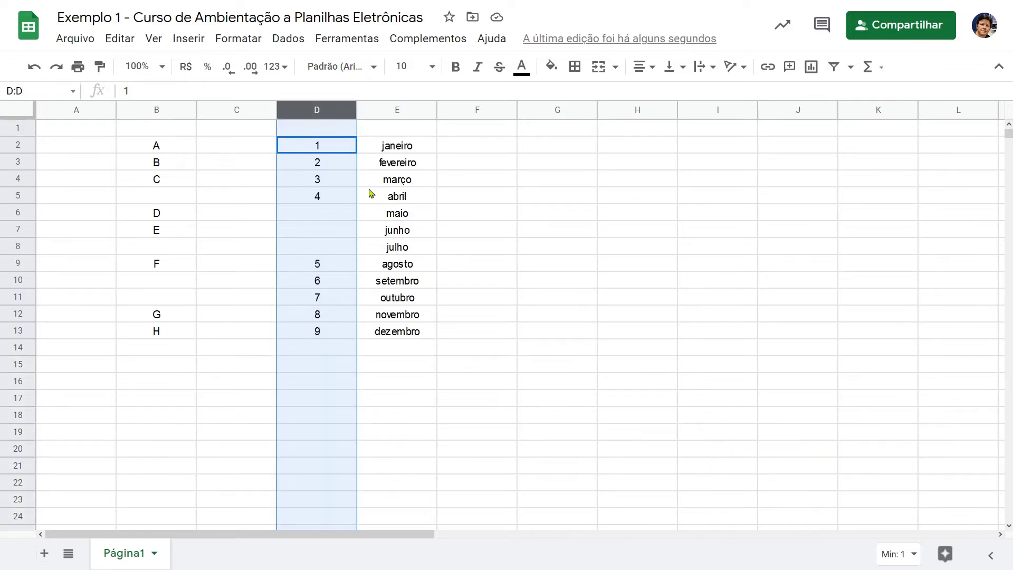
key(shift+Return)
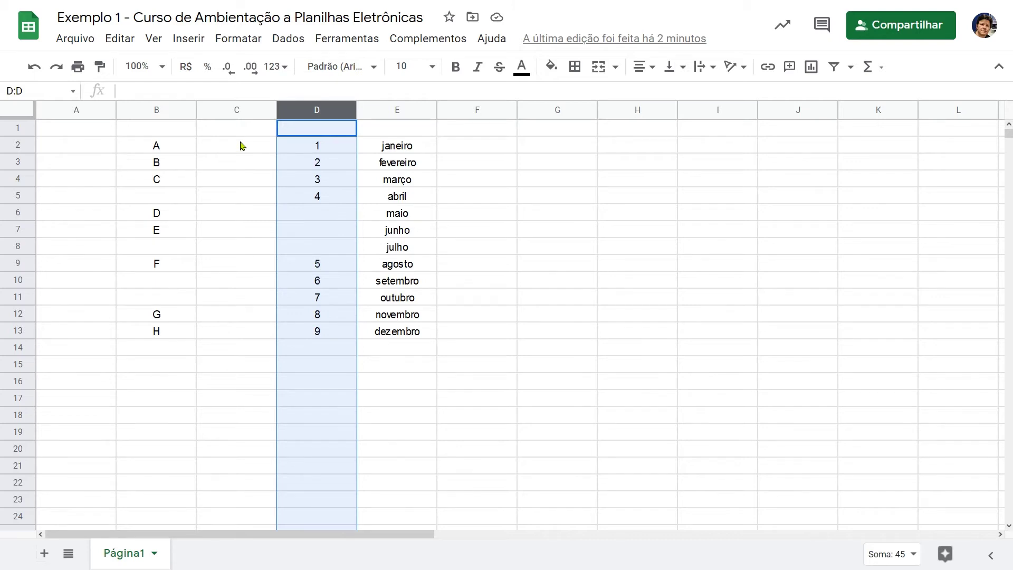
click(242, 146)
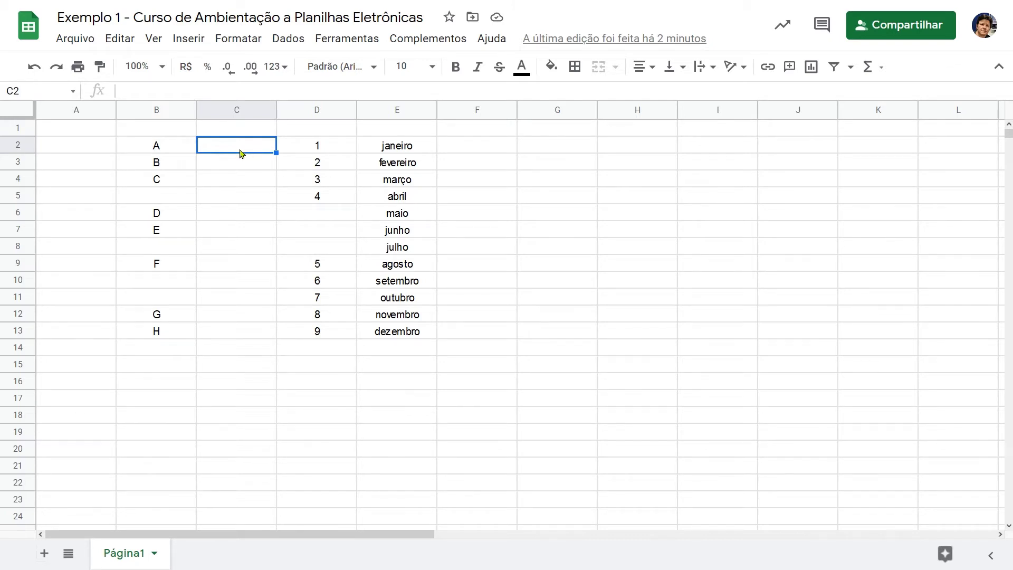
click(309, 109)
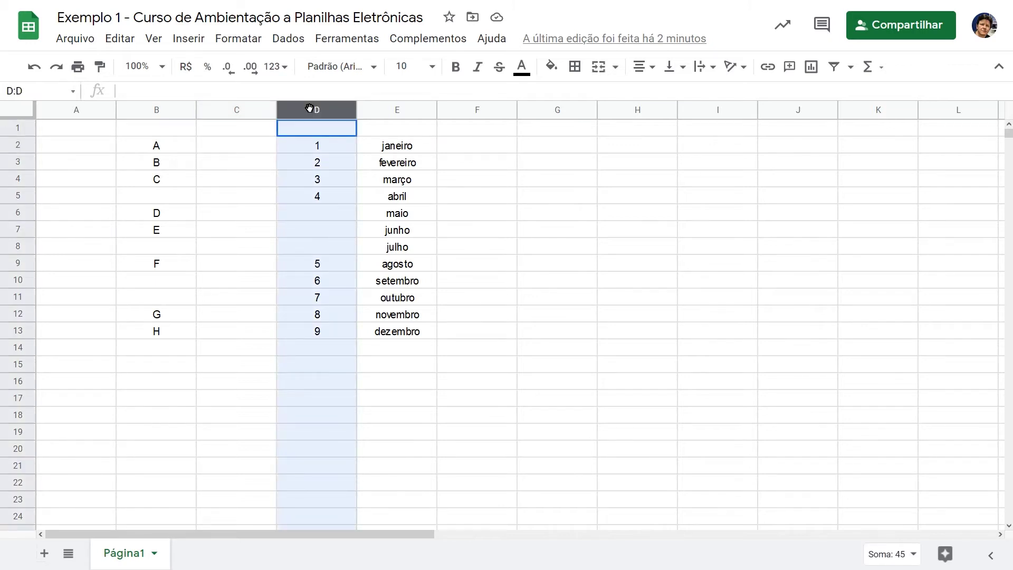
shift+click(369, 108)
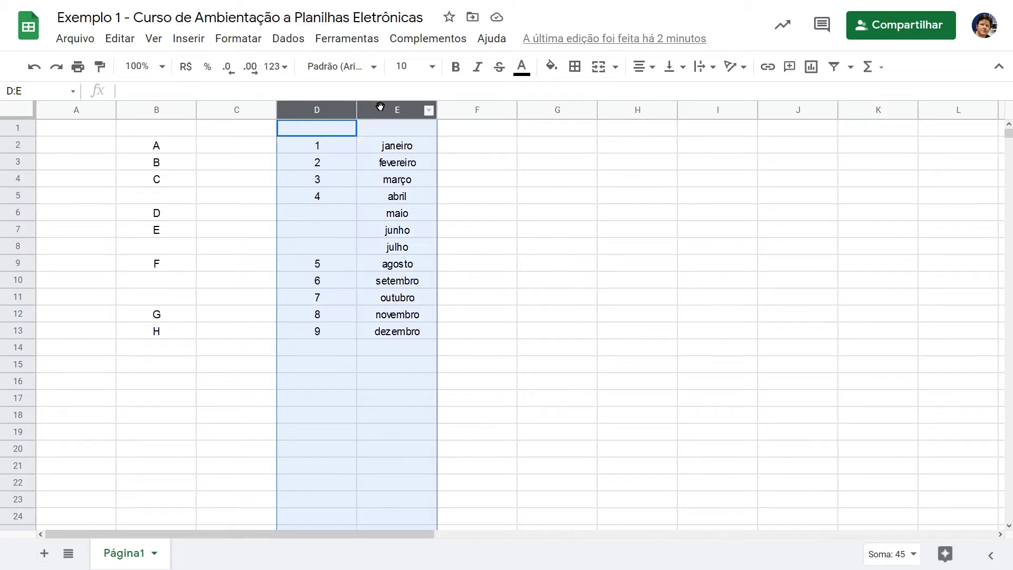
key(Down)
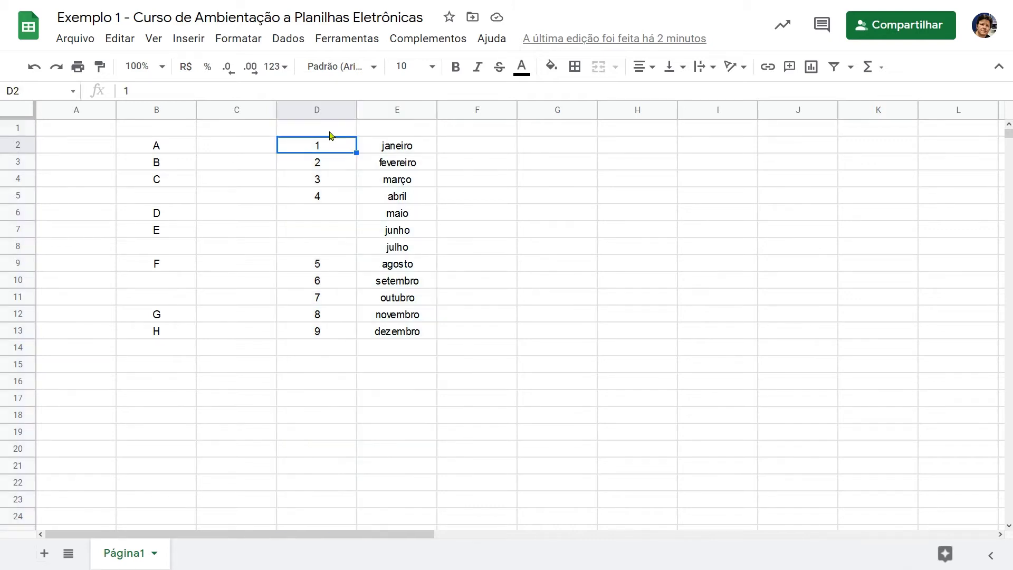
click(316, 110)
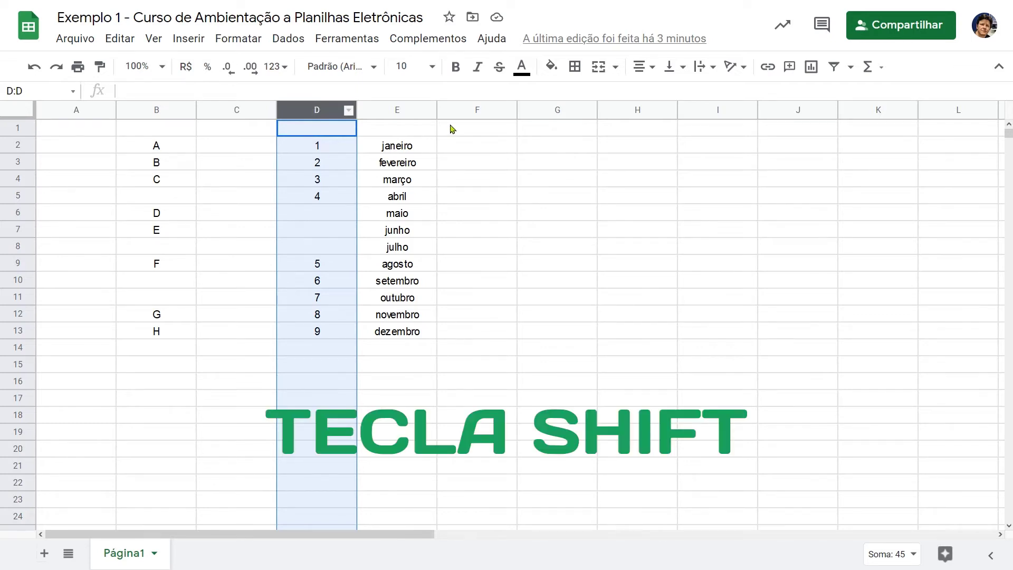
shift+click(462, 111)
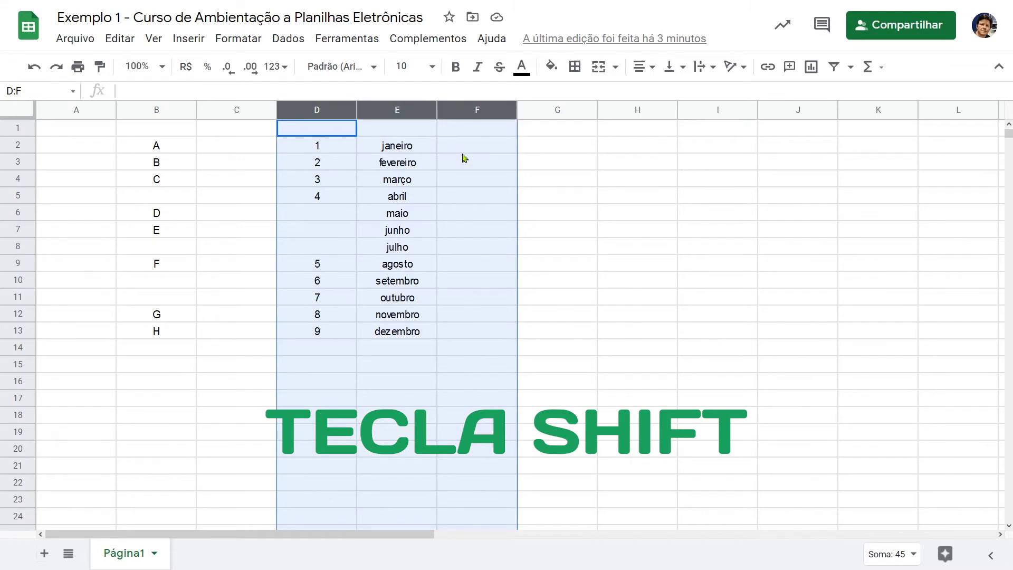
click(552, 110)
shift+click(313, 110)
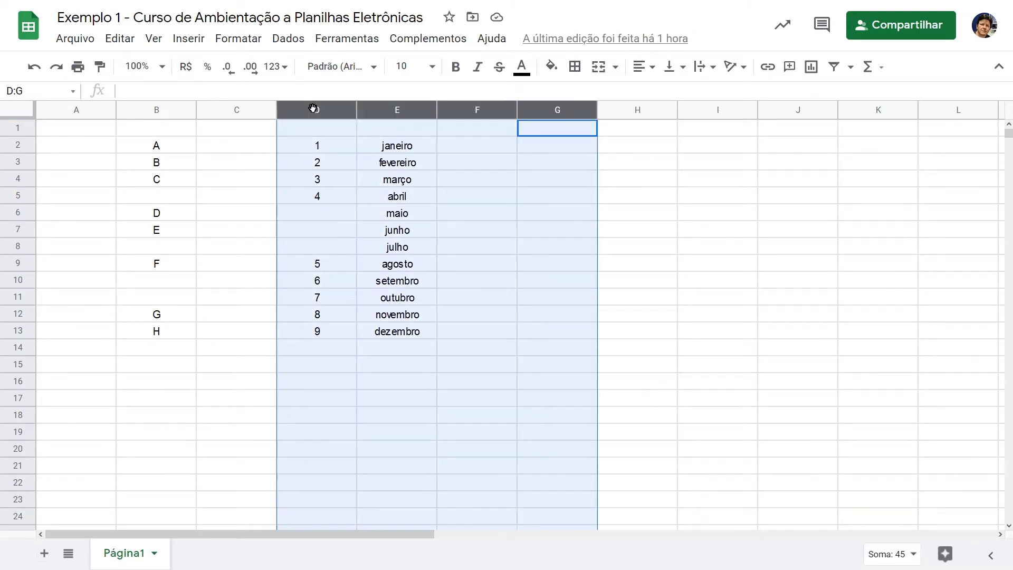
click(178, 110)
shift+click(405, 110)
click(401, 127)
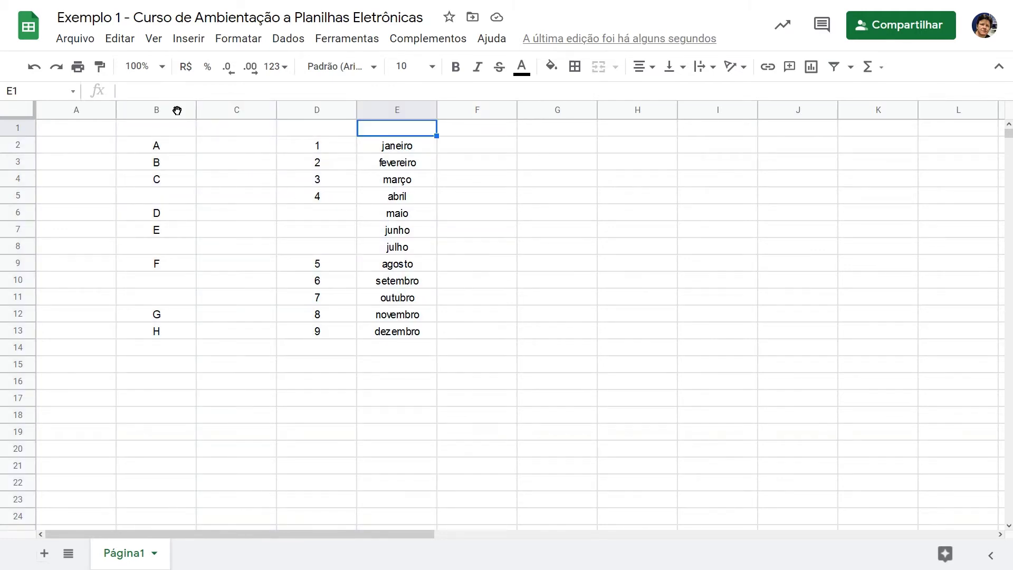
click(148, 110)
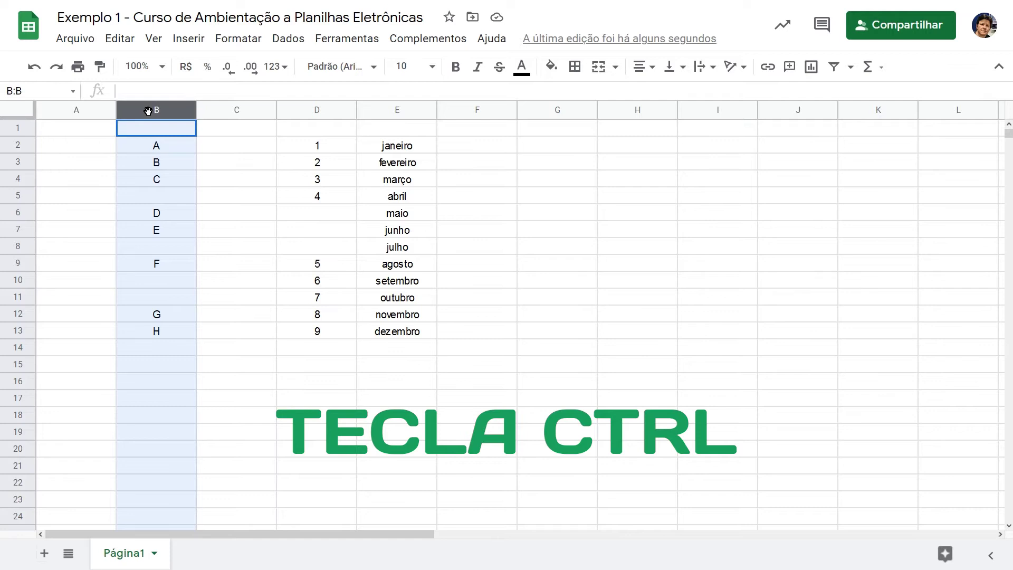
ctrl+click(316, 110)
ctrl+click(464, 113)
ctrl+click(717, 113)
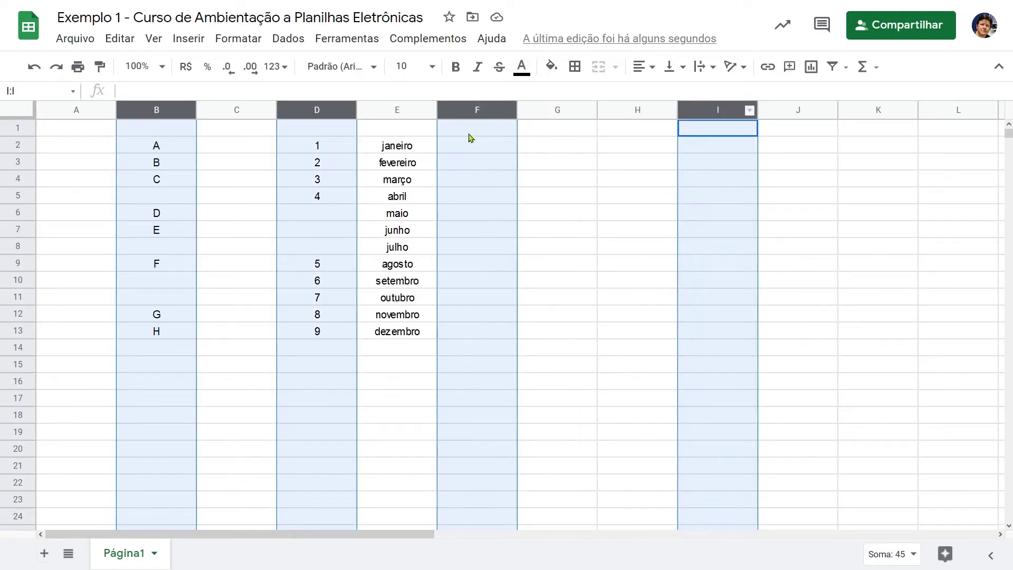
click(426, 130)
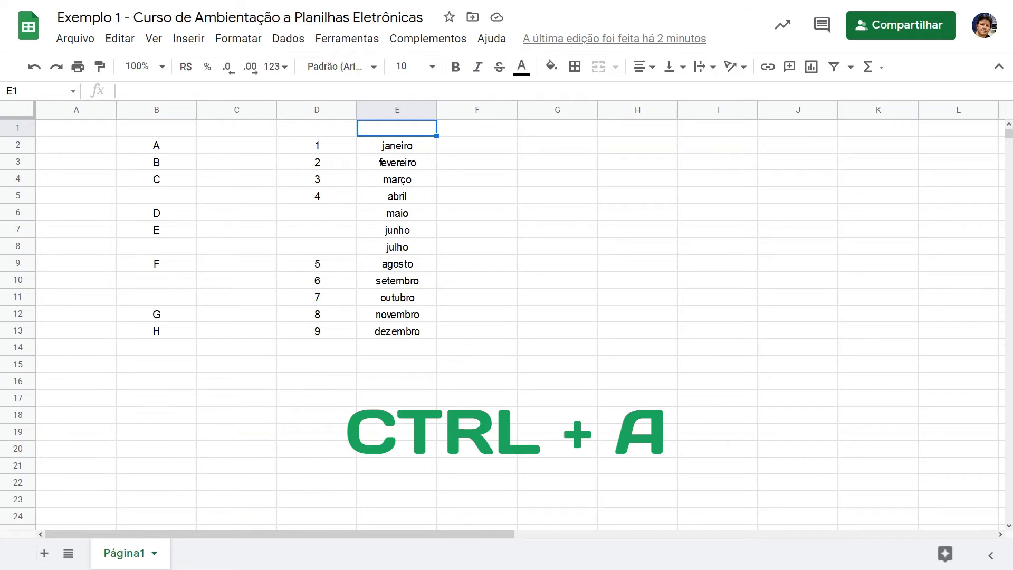
Step: Select the D1:E13 data block, then select the whole letters column B
key(ctrl+a)
key(ctrl+a)
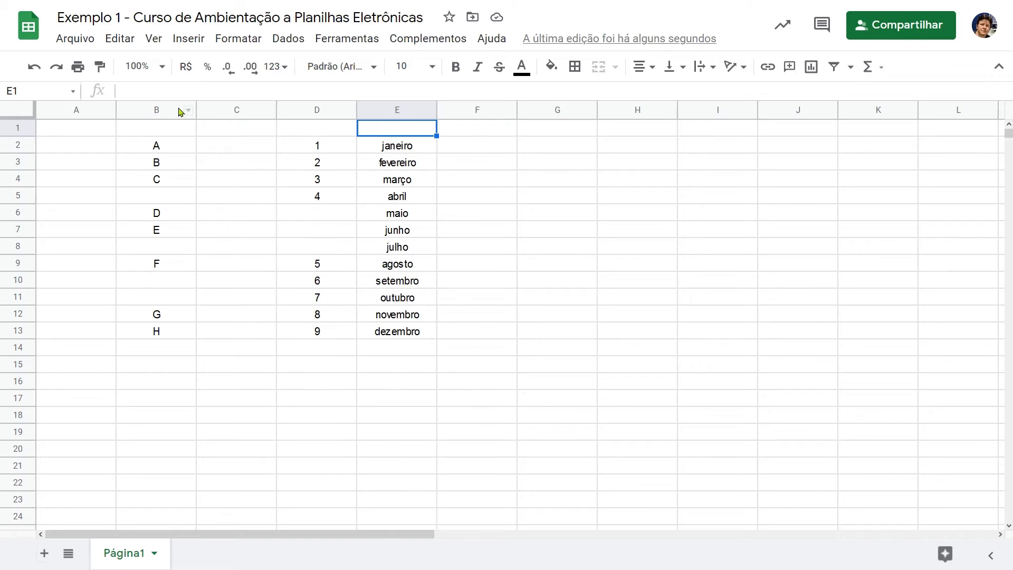
click(156, 110)
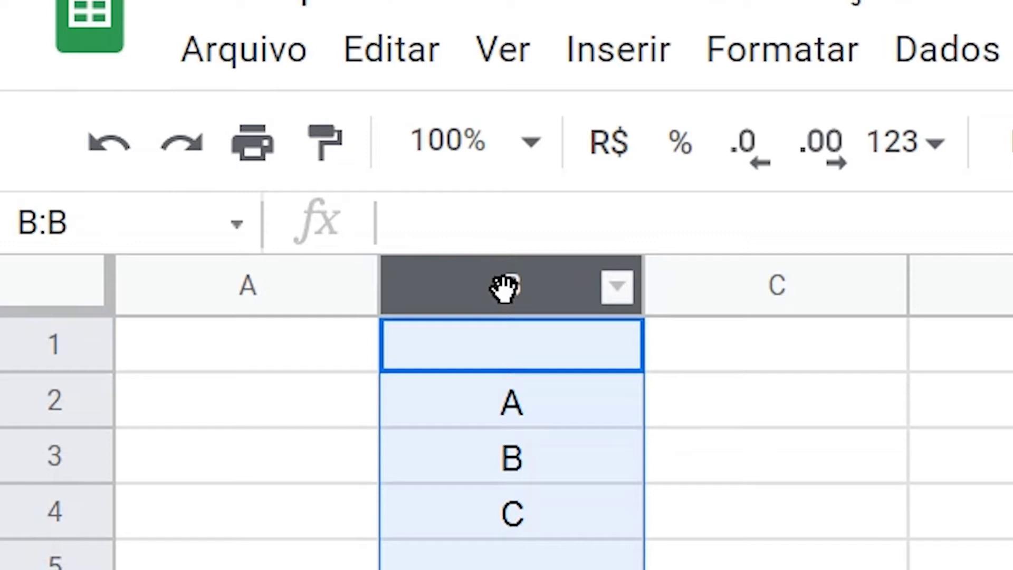
Step: Move the letters column after column C, then shift the numbers and months columns one column right
drag(504, 287, 505, 292)
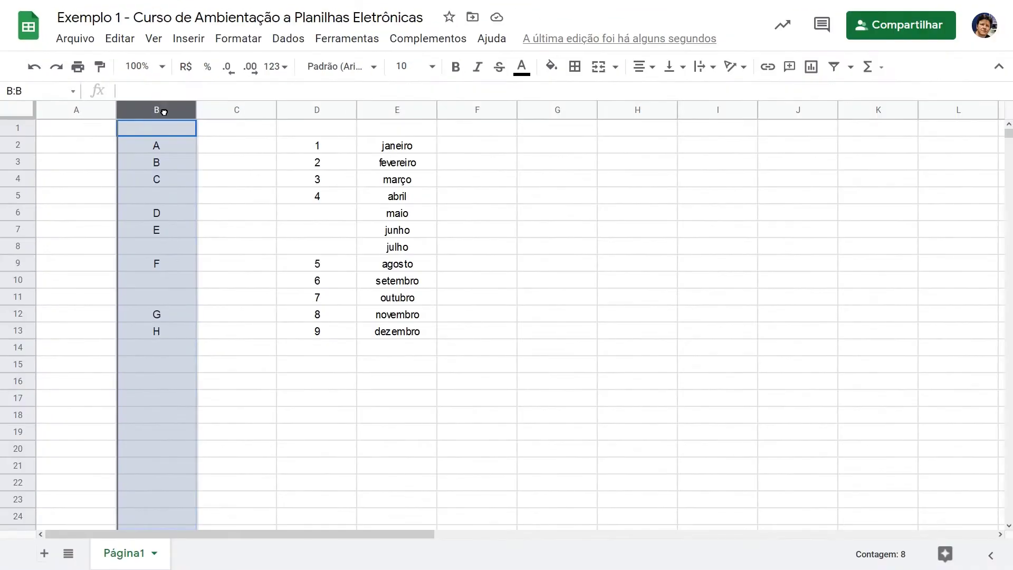
drag(154, 109, 209, 114)
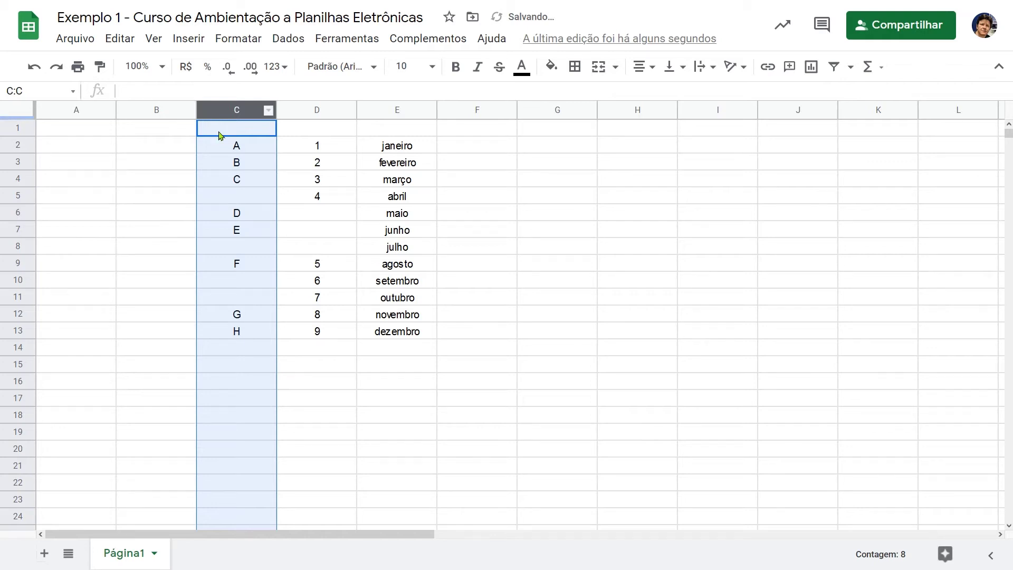
click(309, 108)
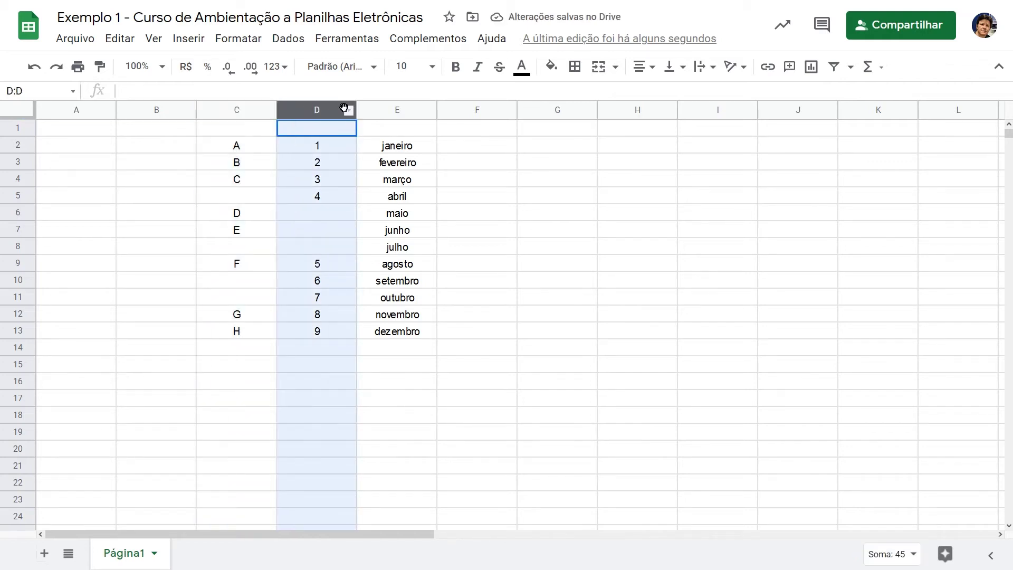
shift+click(366, 109)
drag(398, 108, 449, 119)
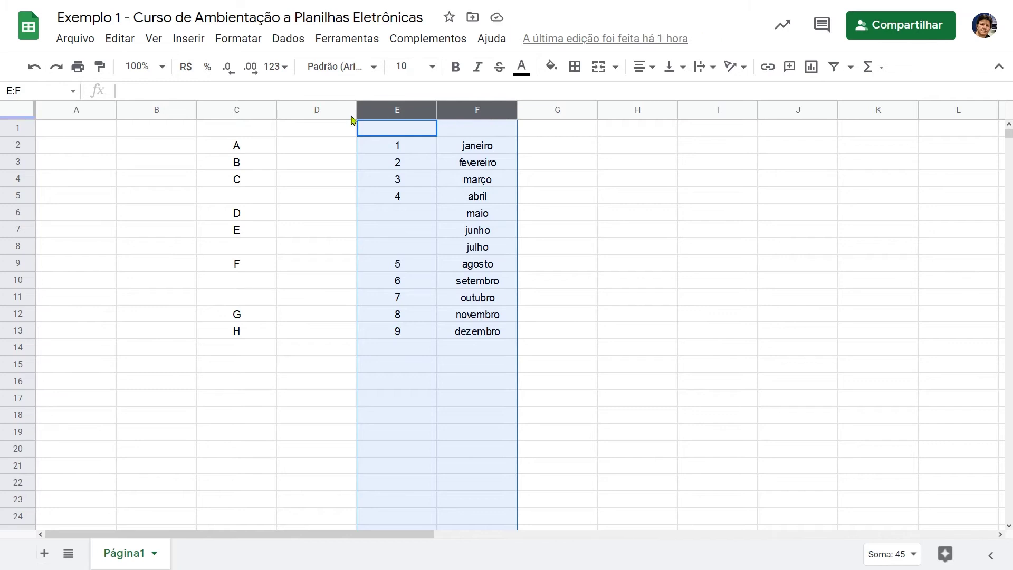
click(74, 106)
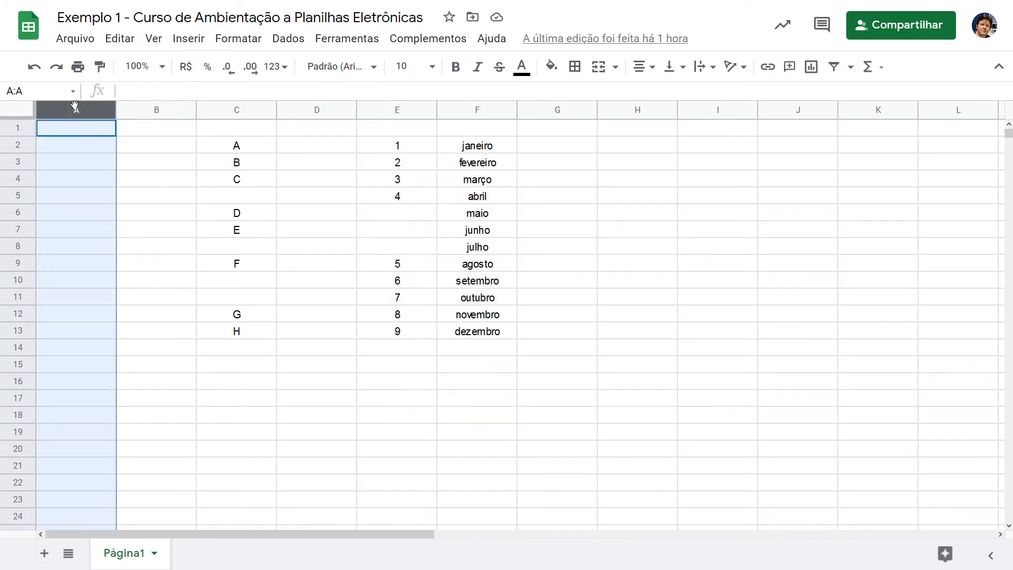
click(156, 108)
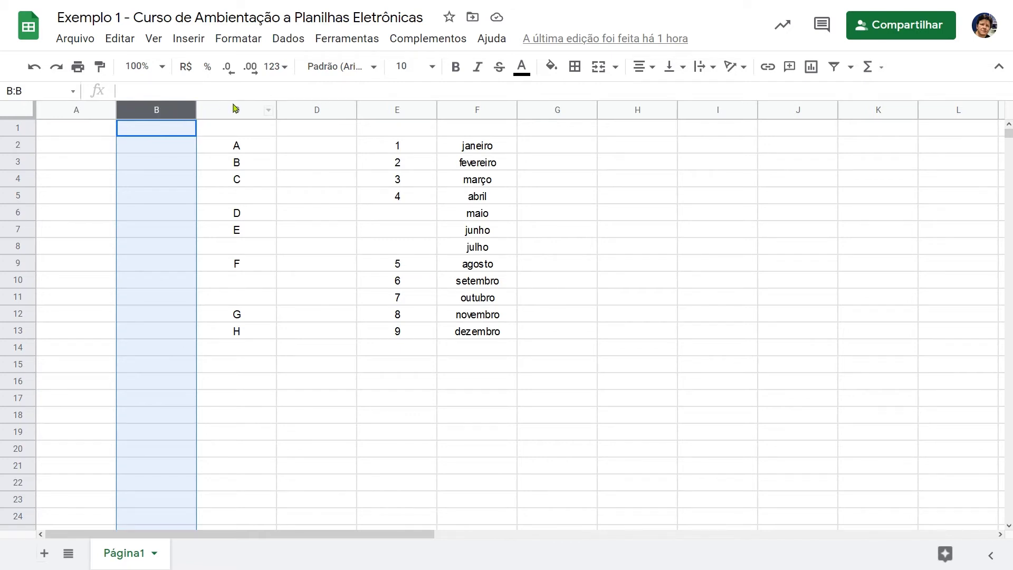
click(249, 110)
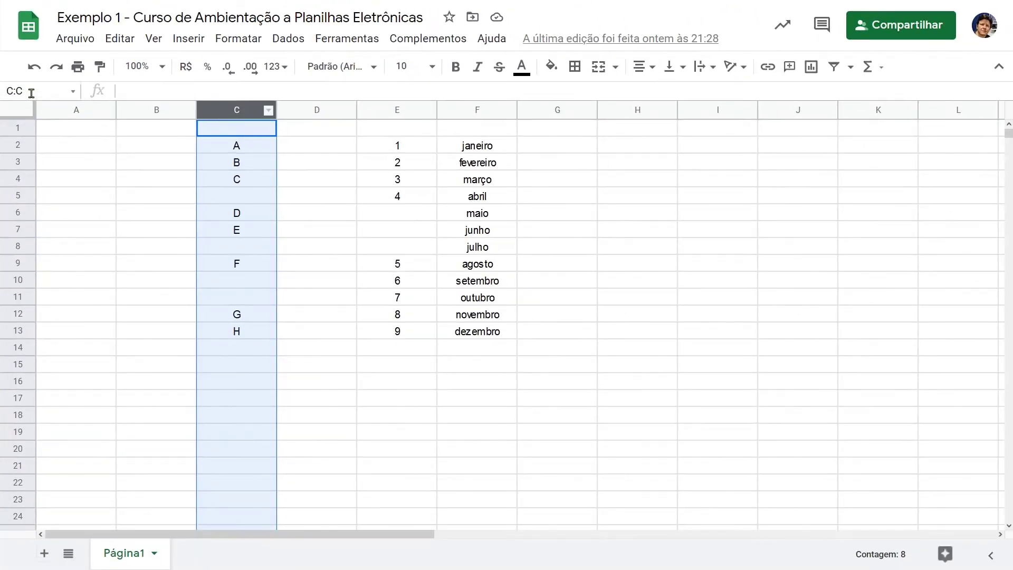
click(34, 89)
text(D:)
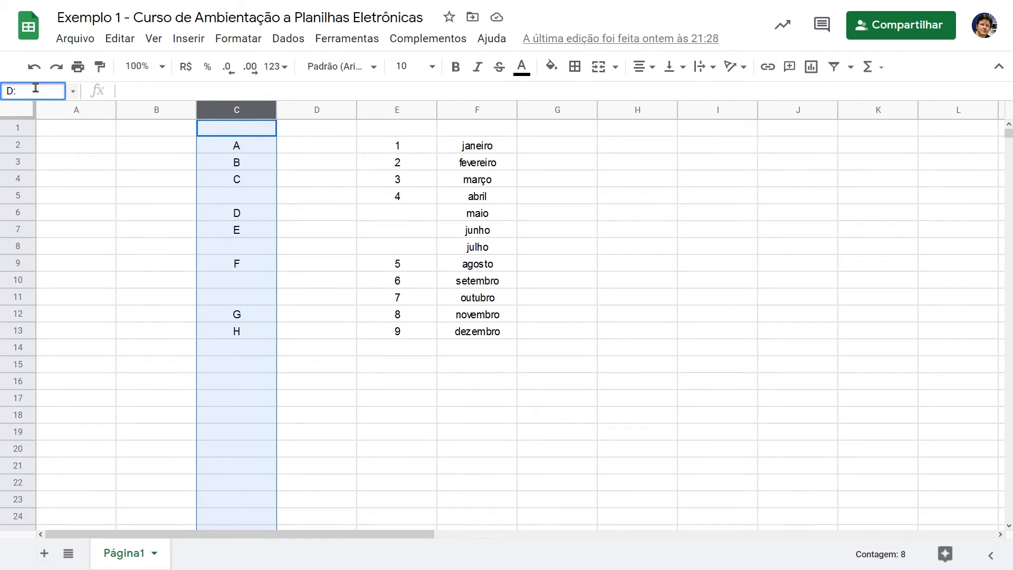
text(D)
key(Return)
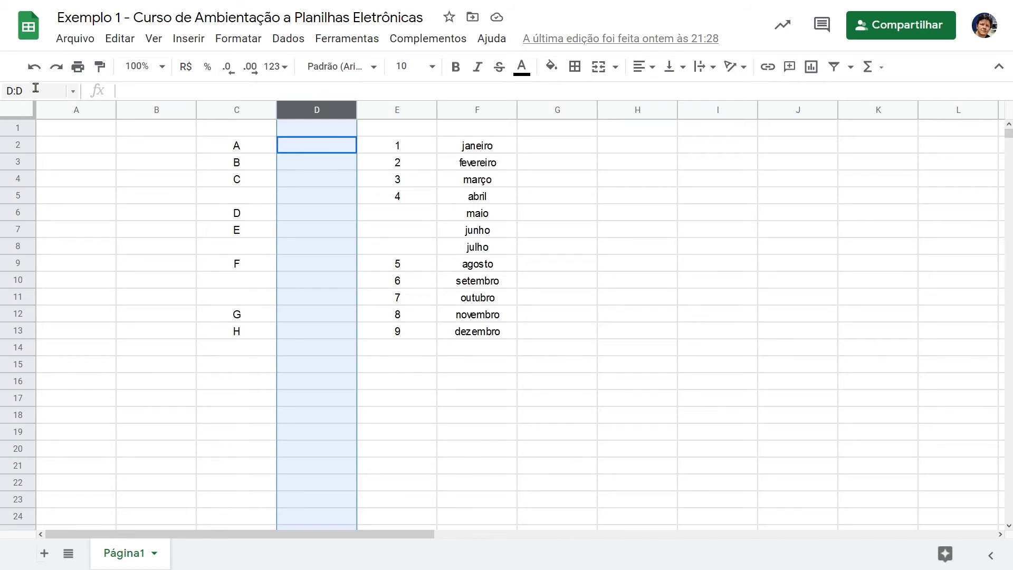
click(36, 88)
double_click(35, 87)
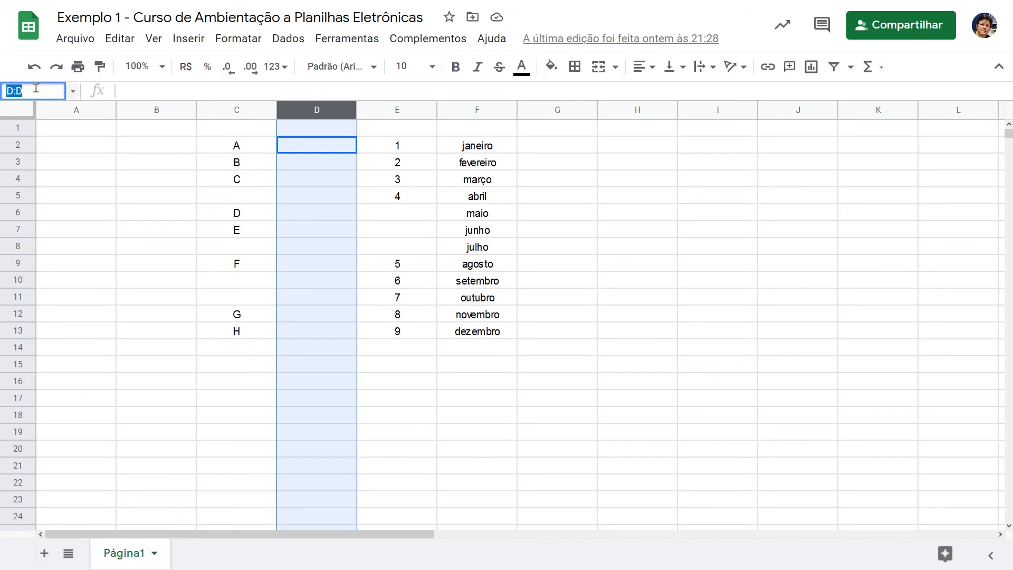
text(C:)
text(F)
key(Return)
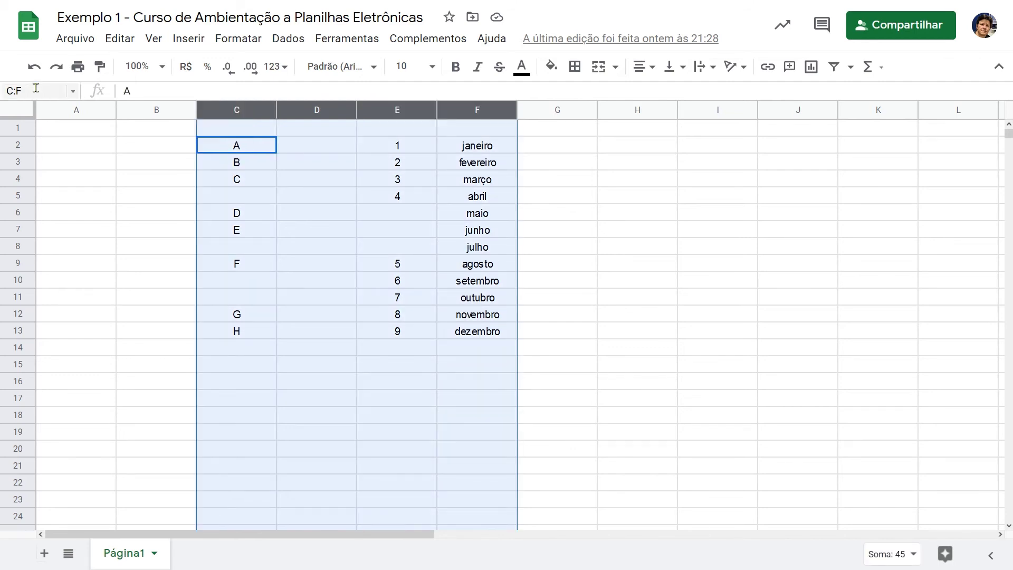
click(321, 128)
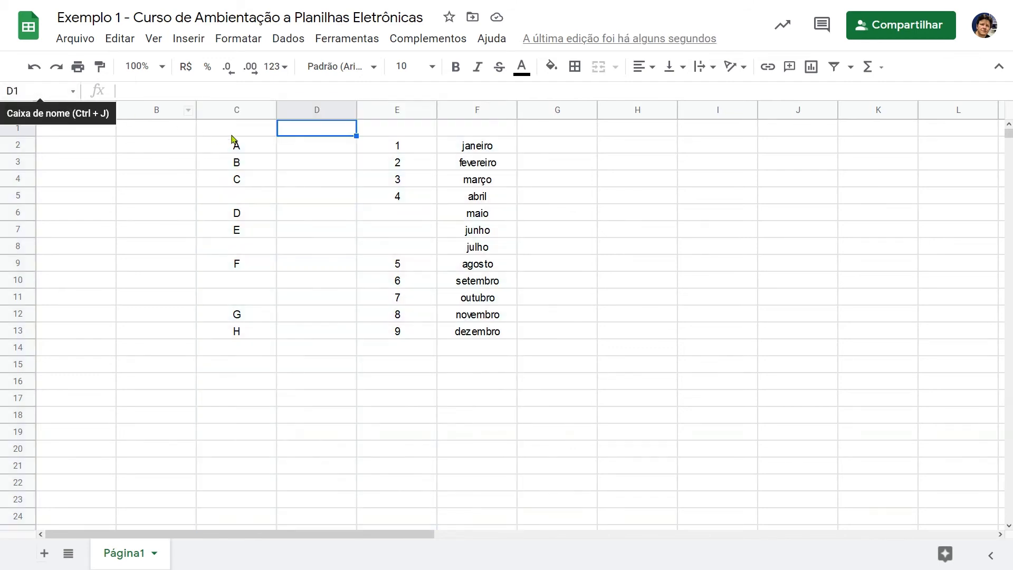
Step: Delete the empty column D from the Editar menu, then select the empty columns A and B
click(322, 111)
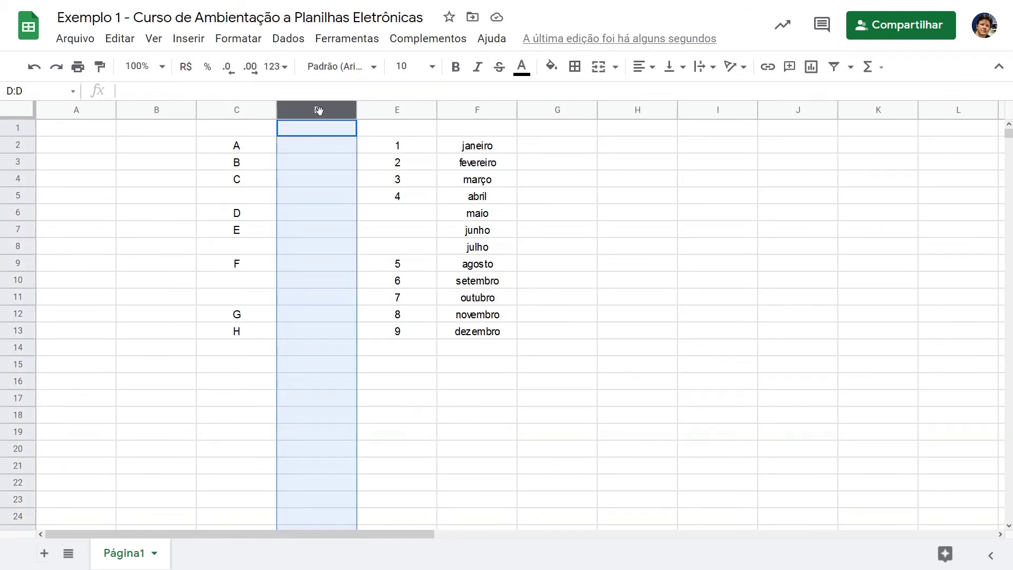
click(115, 38)
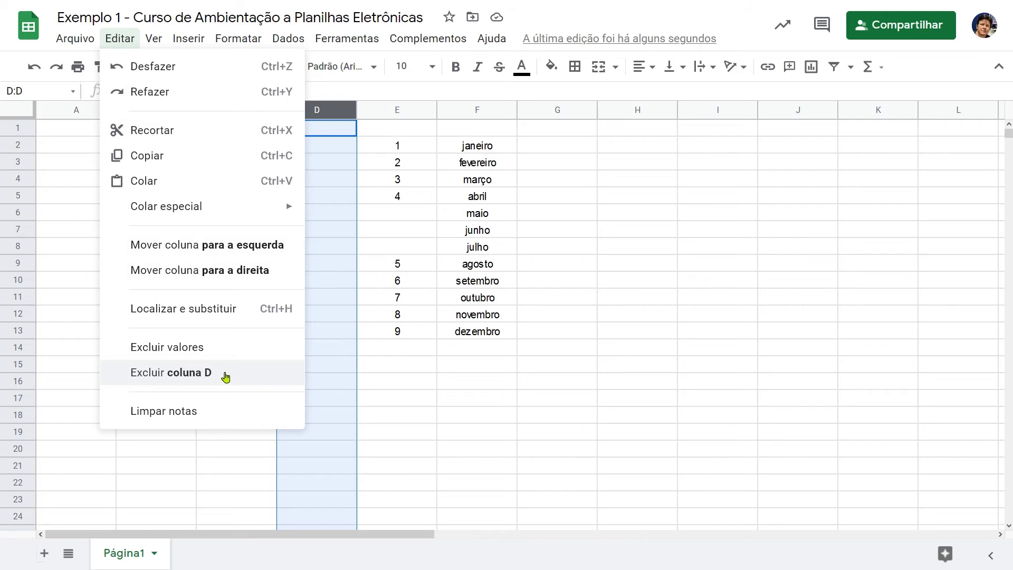
click(225, 375)
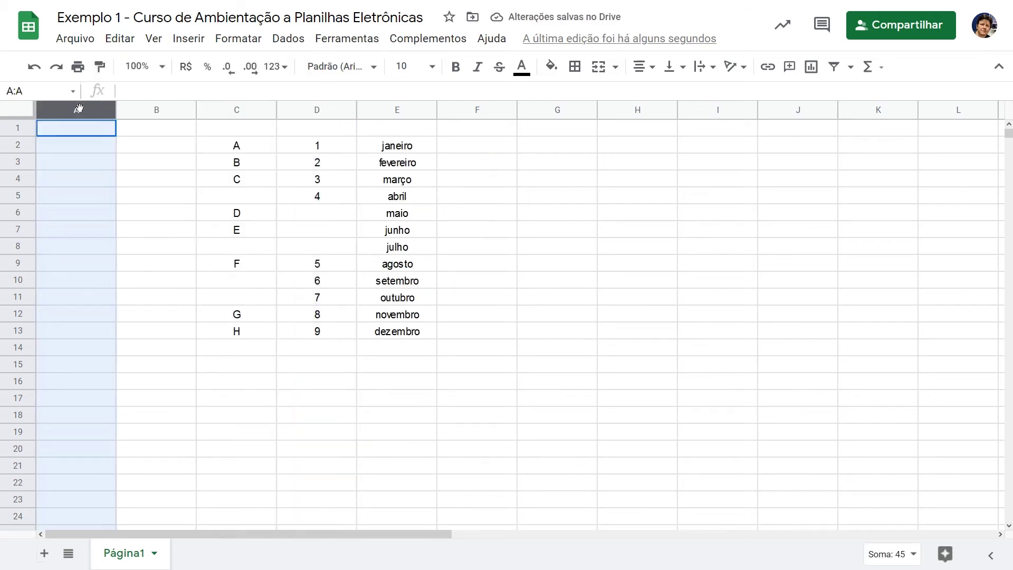
drag(80, 111, 156, 110)
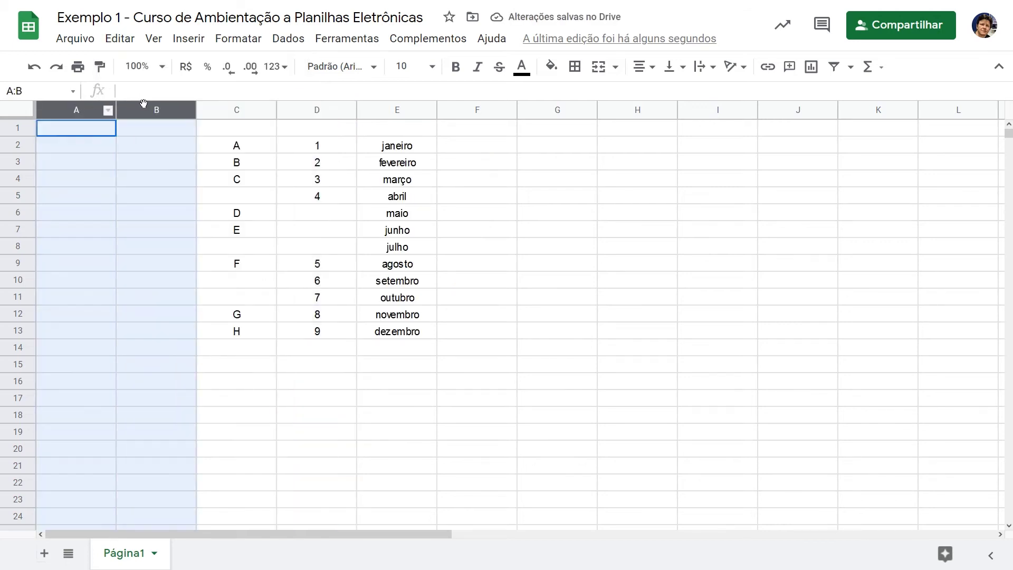
Step: Delete the empty columns A–B from the Editar menu, then reopen it with Alt+Shift+E
click(125, 42)
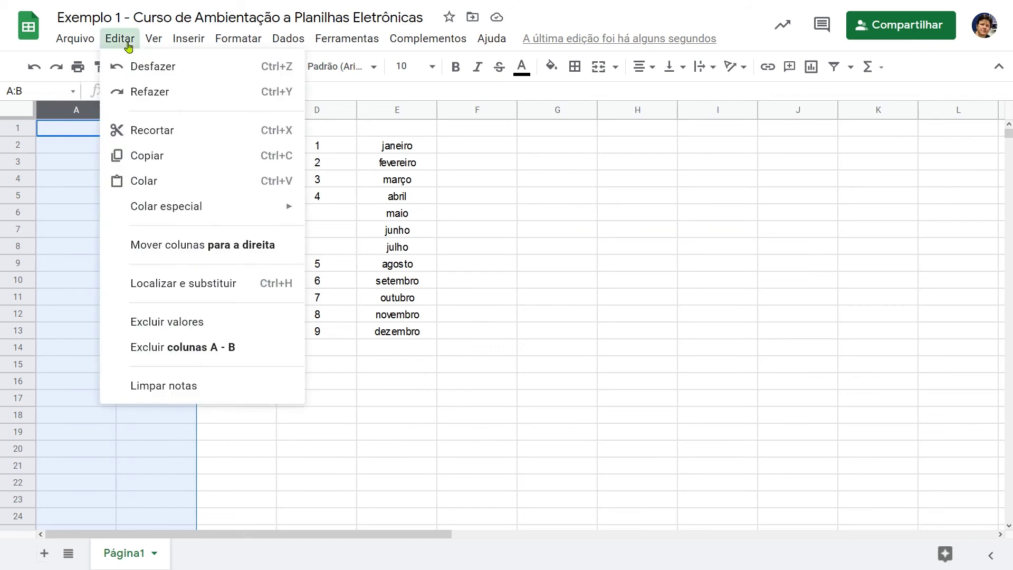
click(199, 346)
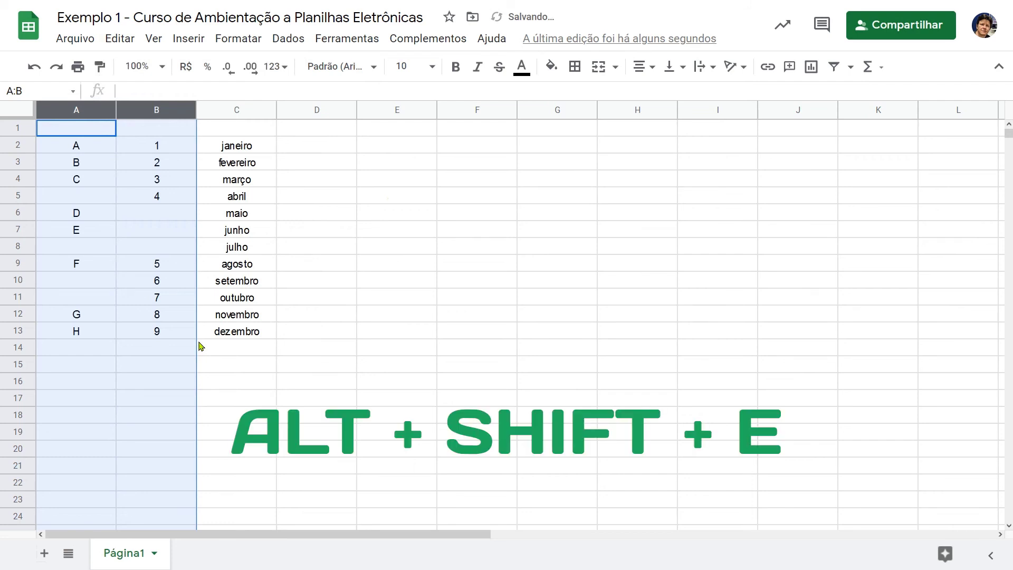
key(alt+shift+e)
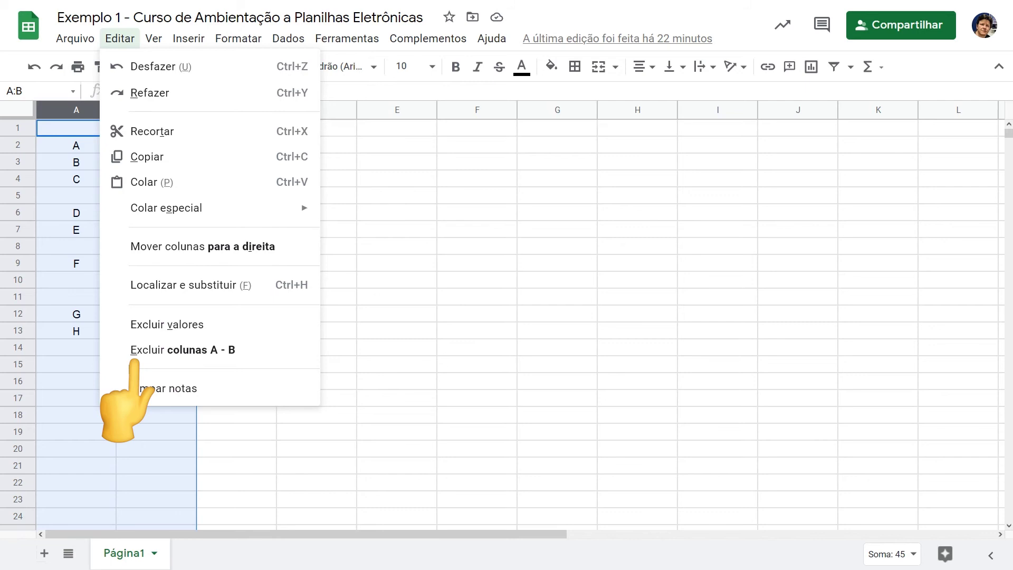
key(Down)
key(Down)
key(Down)
key(Down)
key(Down)
key(Down)
key(Down)
key(Down)
key(Down)
key(Down)
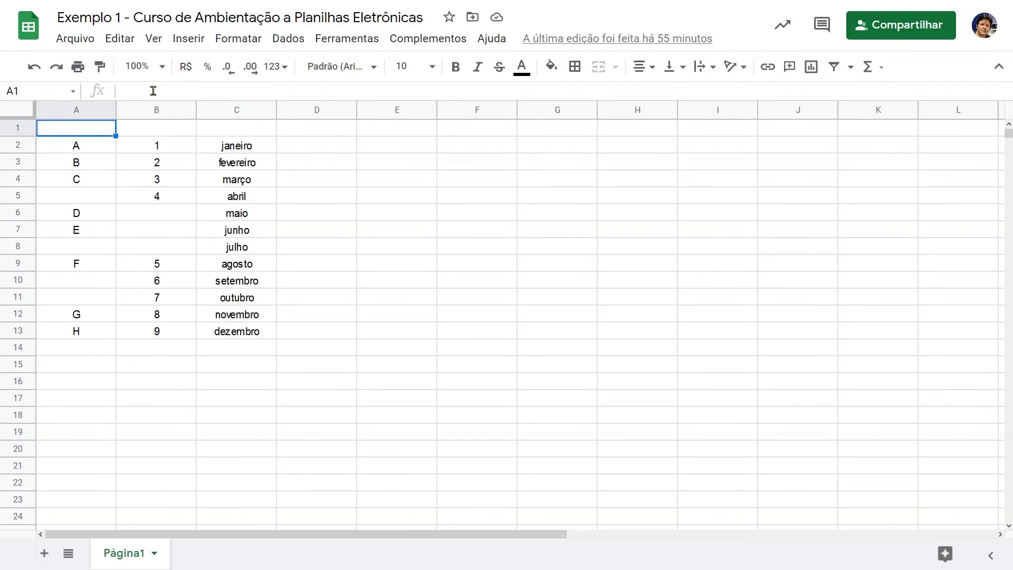
Step: Insert a blank column right of the numbers column B, then select columns A–C and open Inserir
click(161, 109)
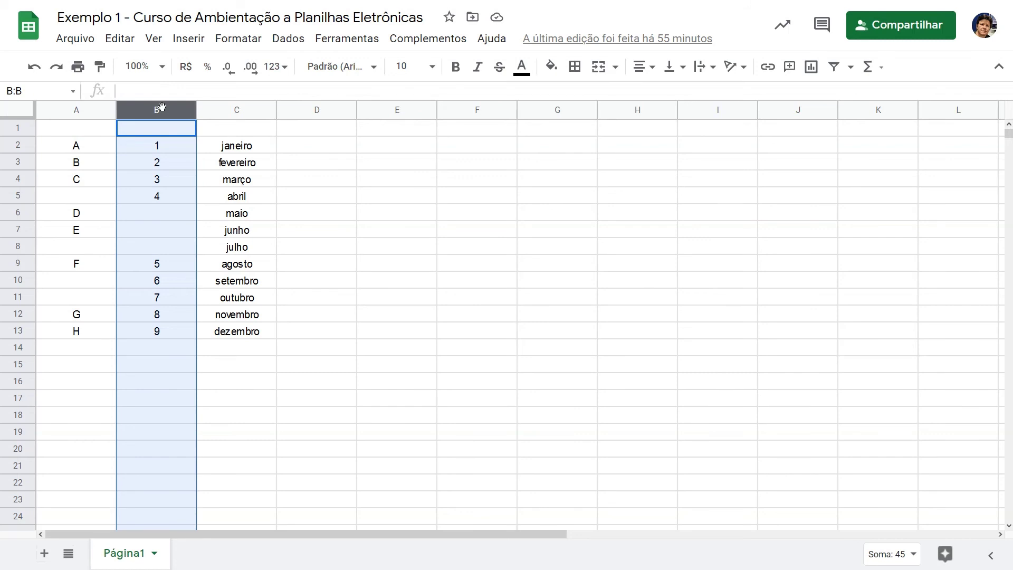
click(191, 41)
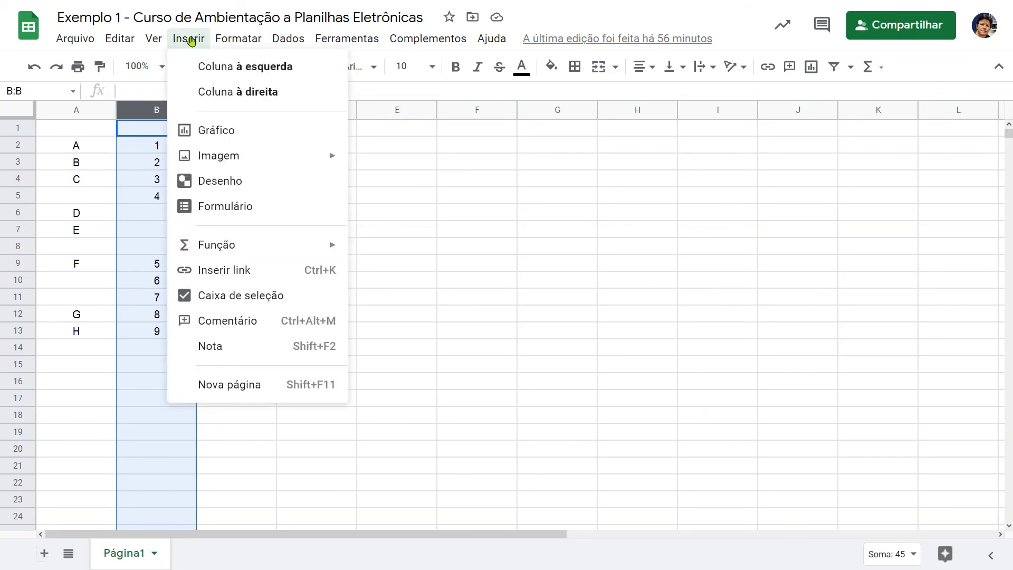
click(248, 89)
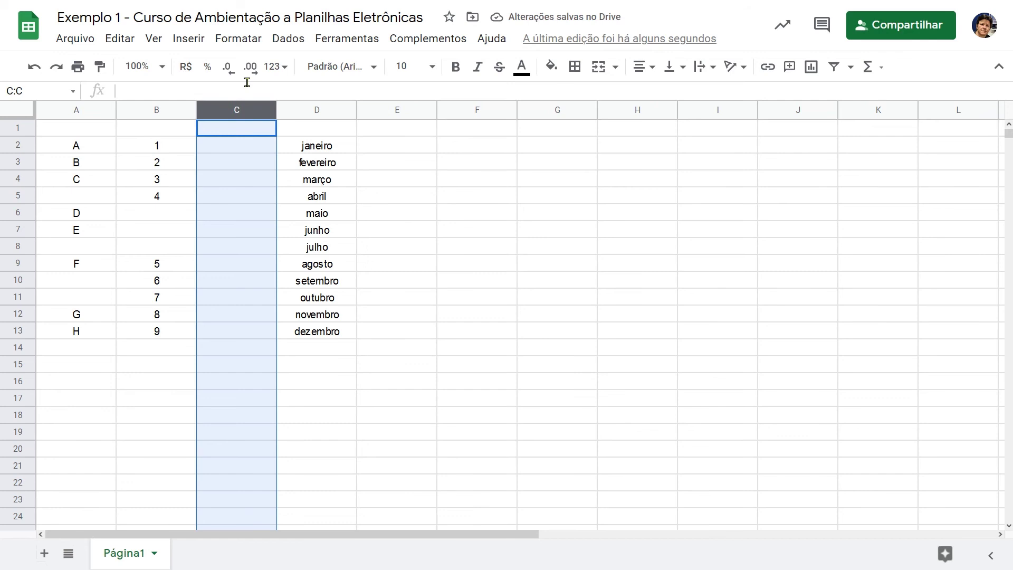
mouse_move(76, 109)
drag(76, 120, 202, 101)
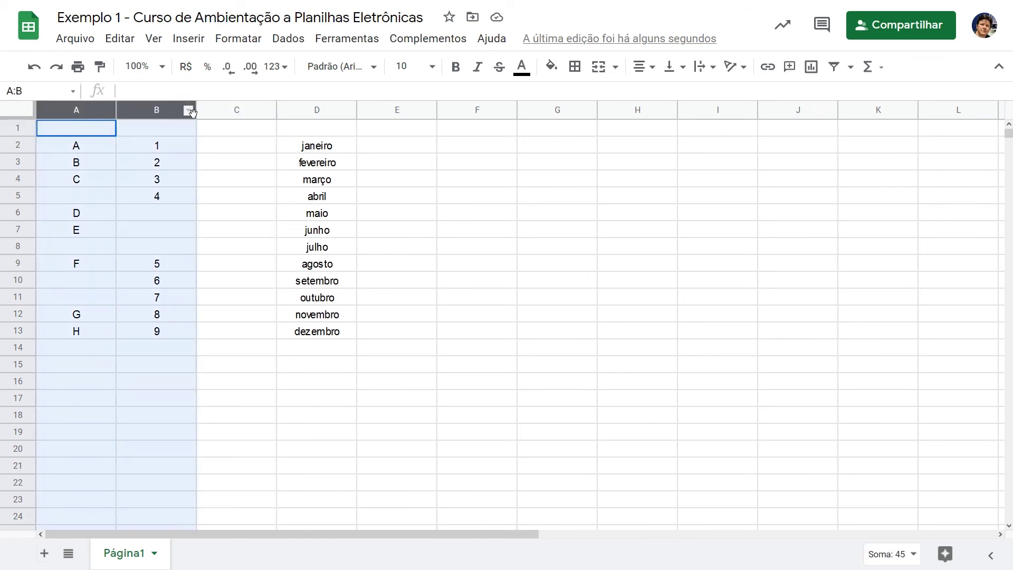
click(193, 44)
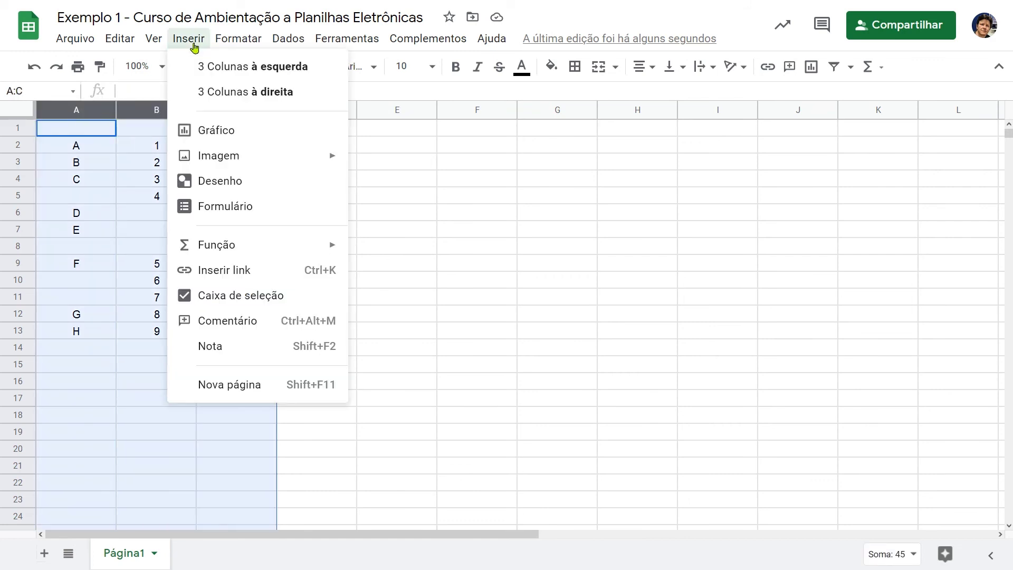
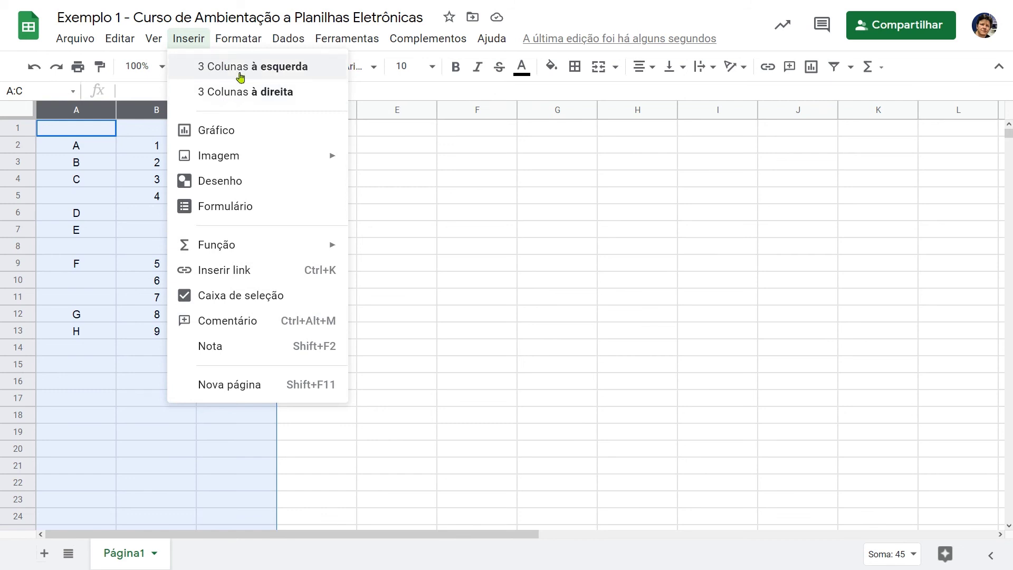
Step: Insert three blank columns left of the data, then delete the empty column C
click(241, 77)
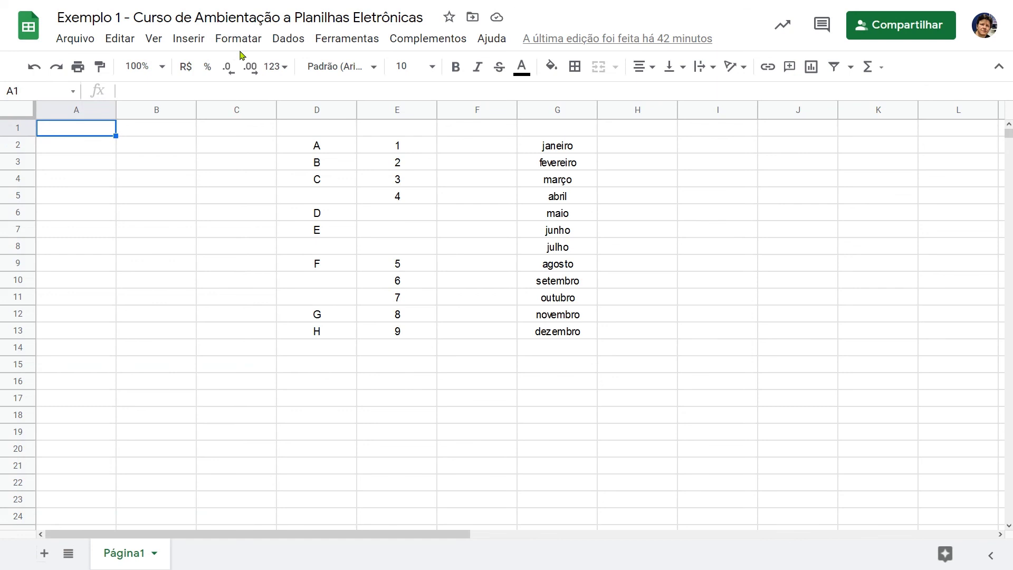
right_click(238, 104)
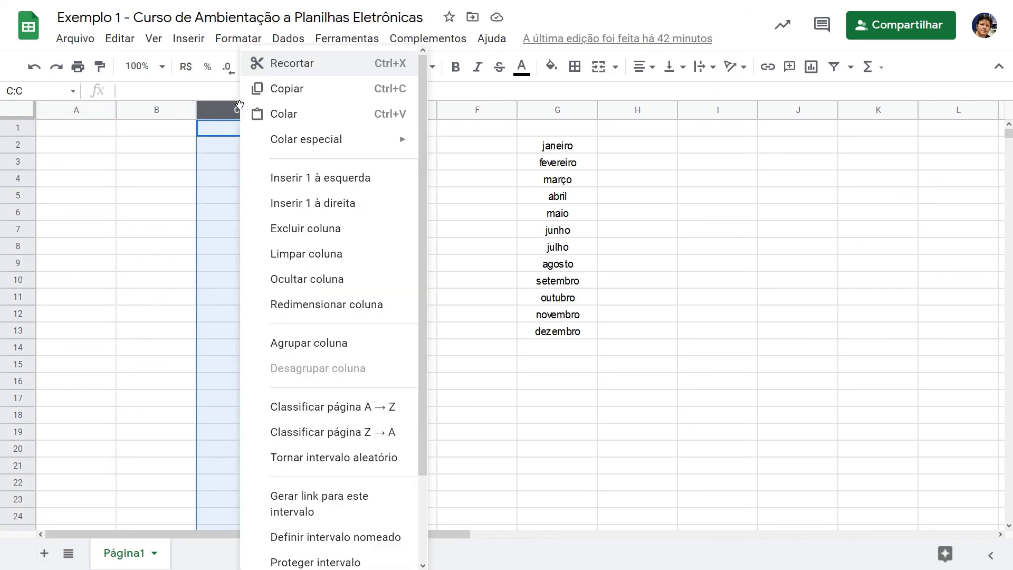
click(372, 234)
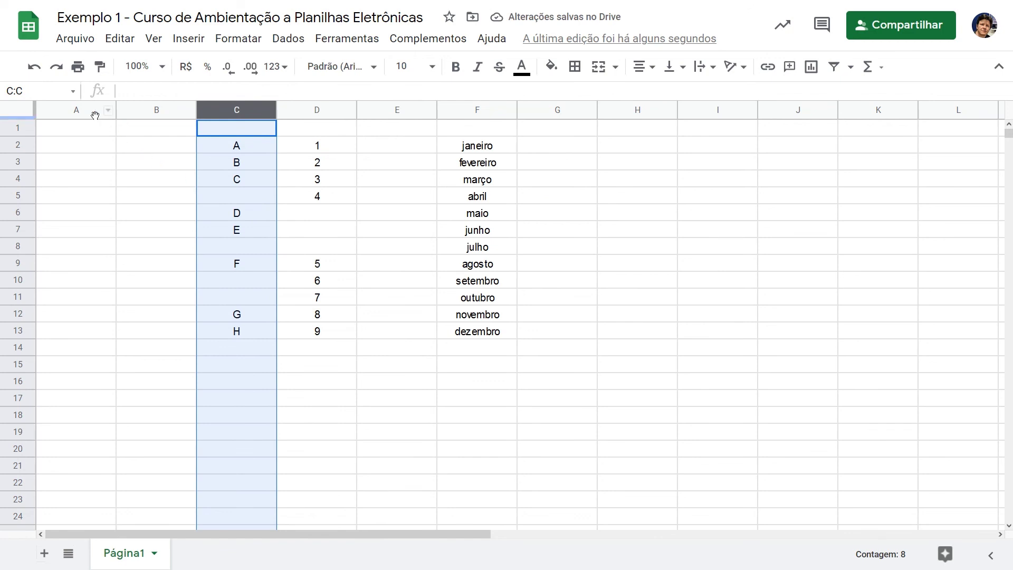
drag(94, 112, 131, 112)
right_click(131, 112)
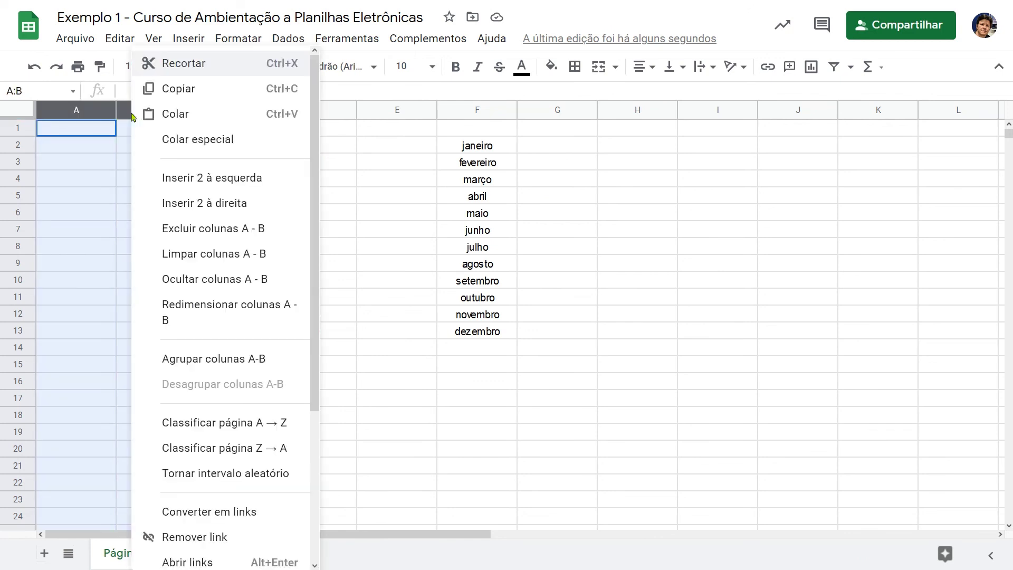
click(189, 227)
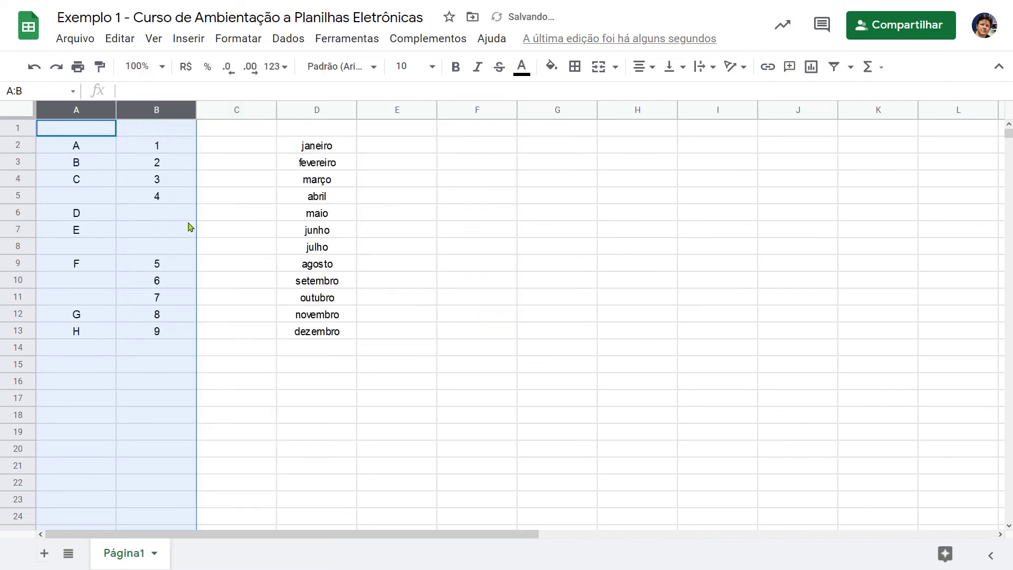
right_click(95, 115)
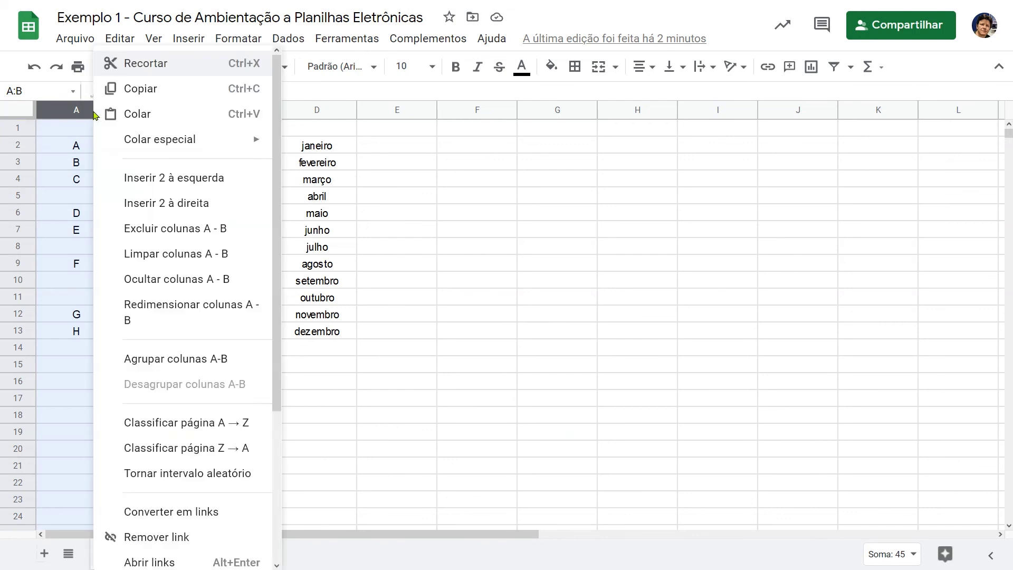
click(185, 179)
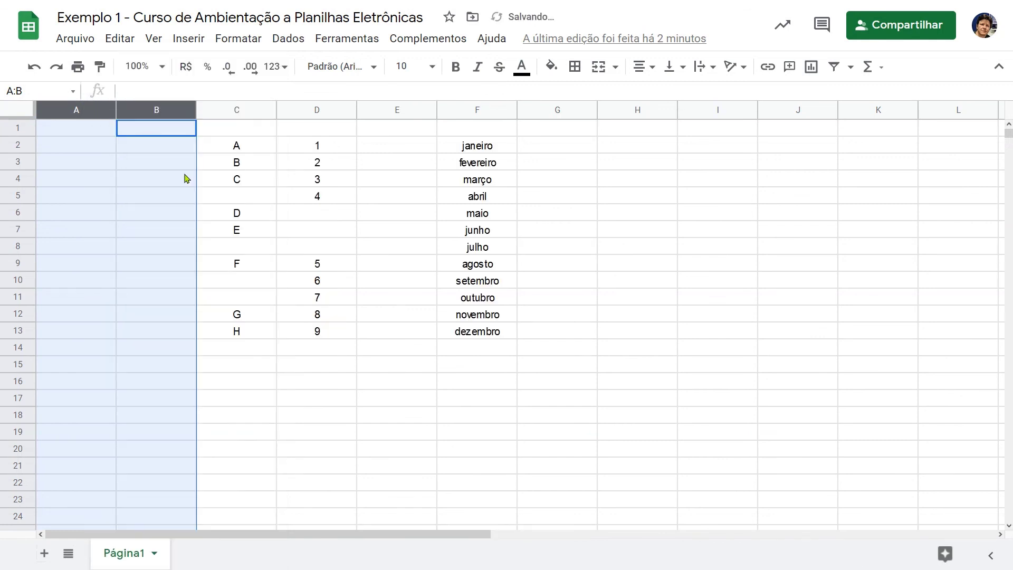
key(Left)
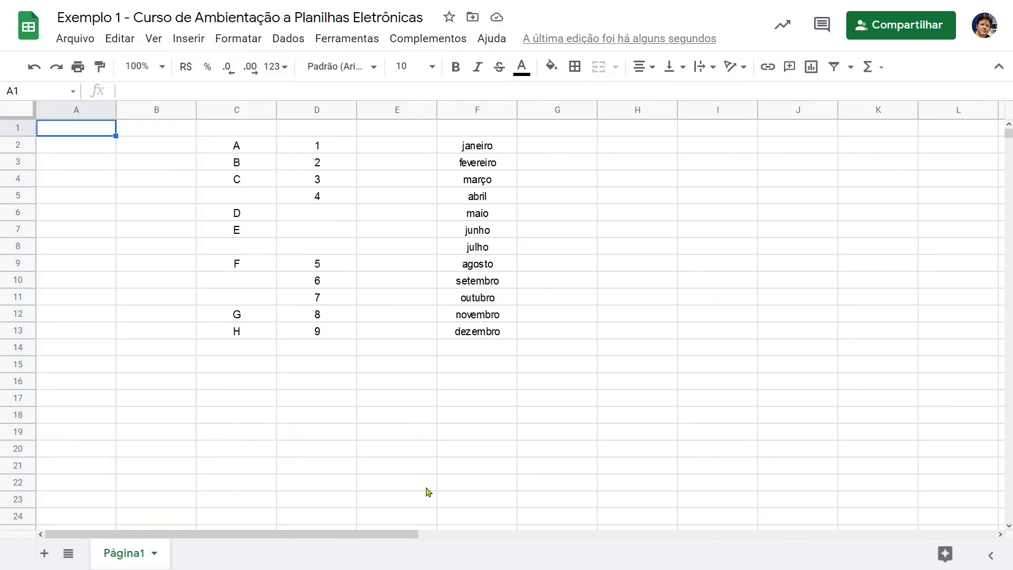
Step: Select rows 11–13 (outubro to dezembro) and open their row context menu
click(16, 195)
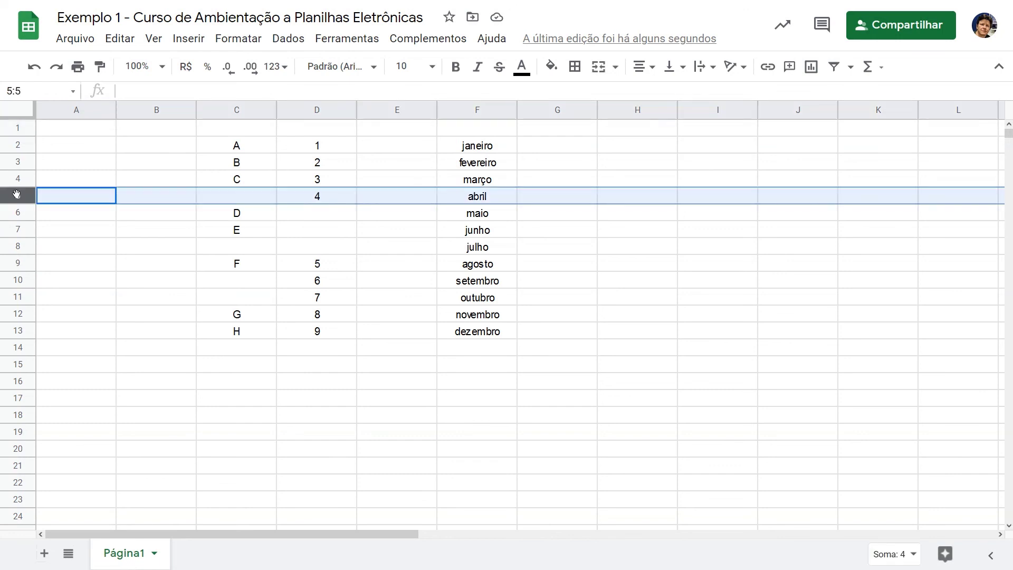
click(20, 245)
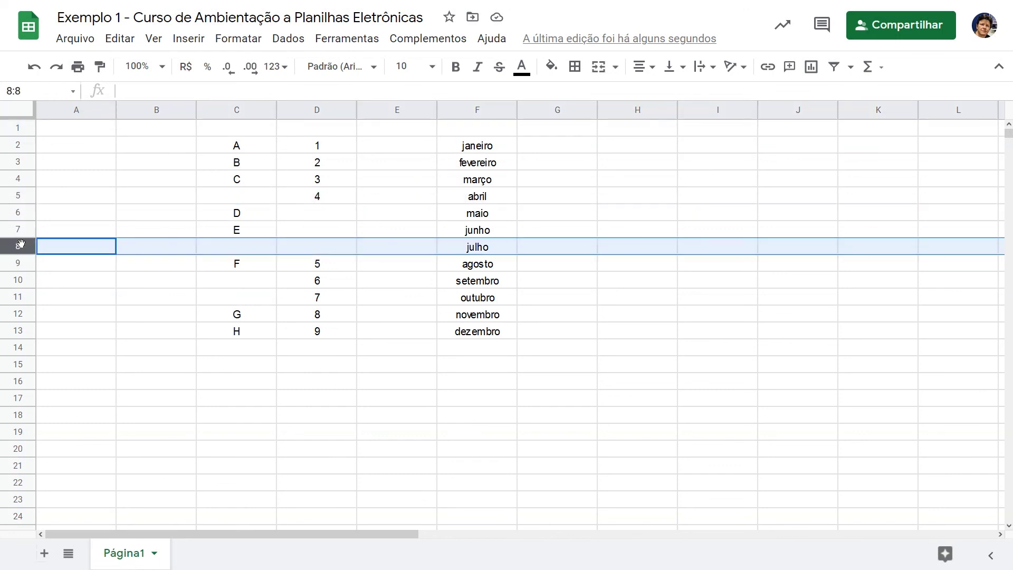
drag(17, 296, 18, 334)
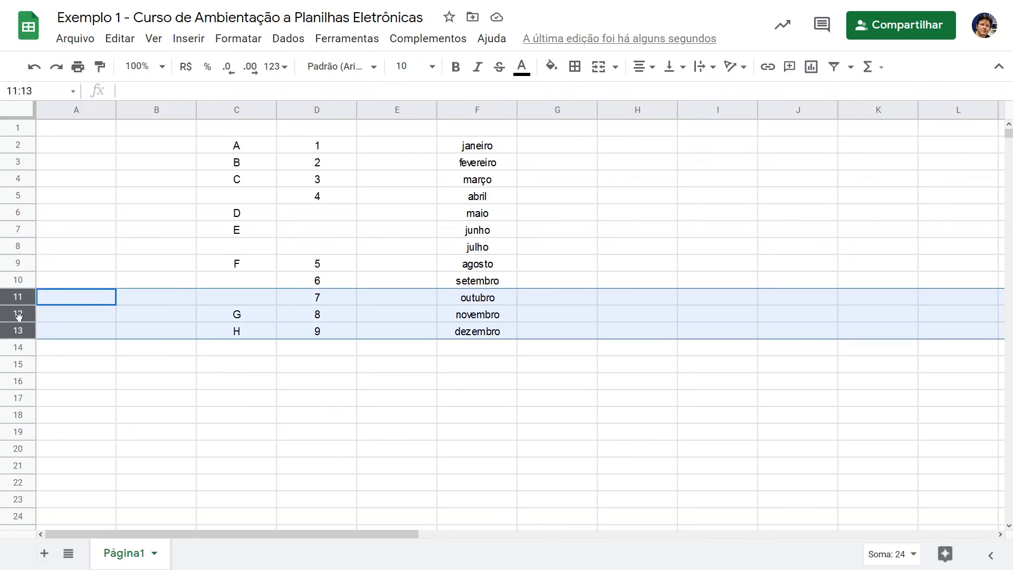
right_click(19, 315)
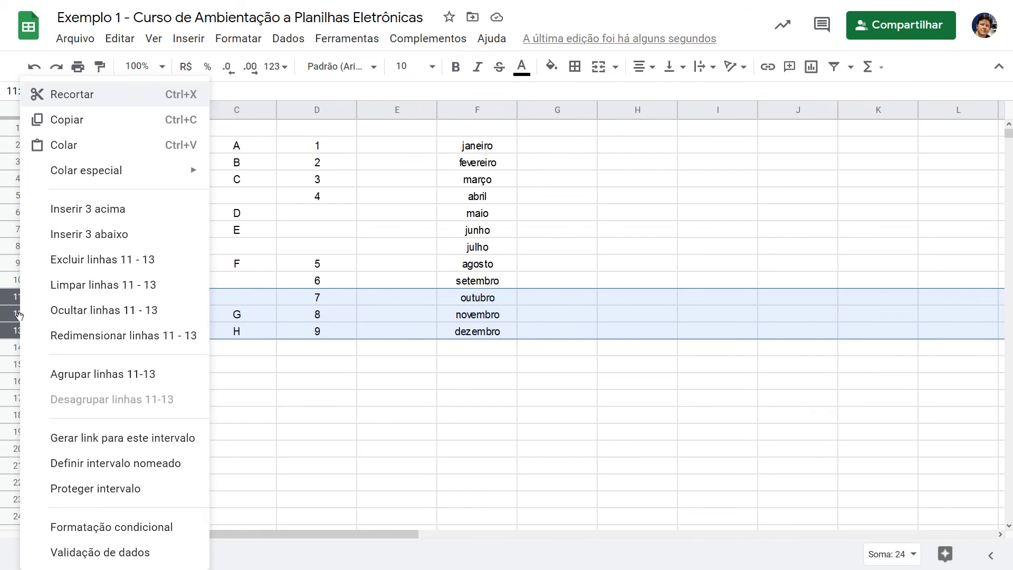